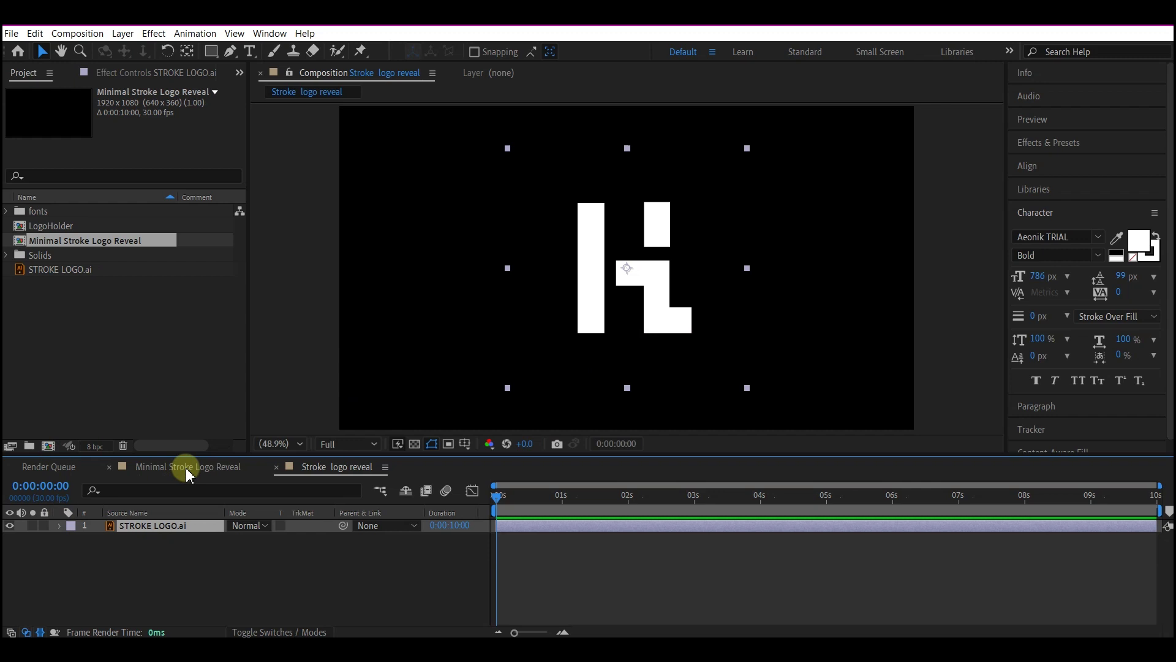
# Pre-compose the STROKE LOGO.ai layer as 'logoholder', moving all attributes into it
pyautogui.hotkey('ctrl', 'shift', 'c')
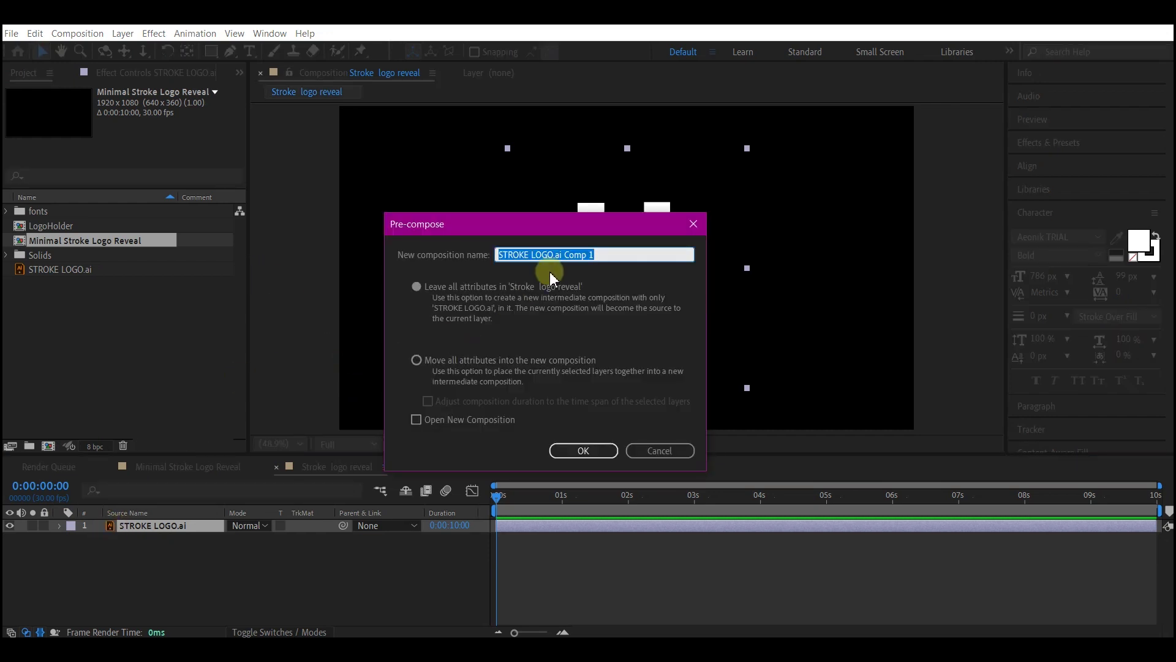
pyautogui.write('logoholder')
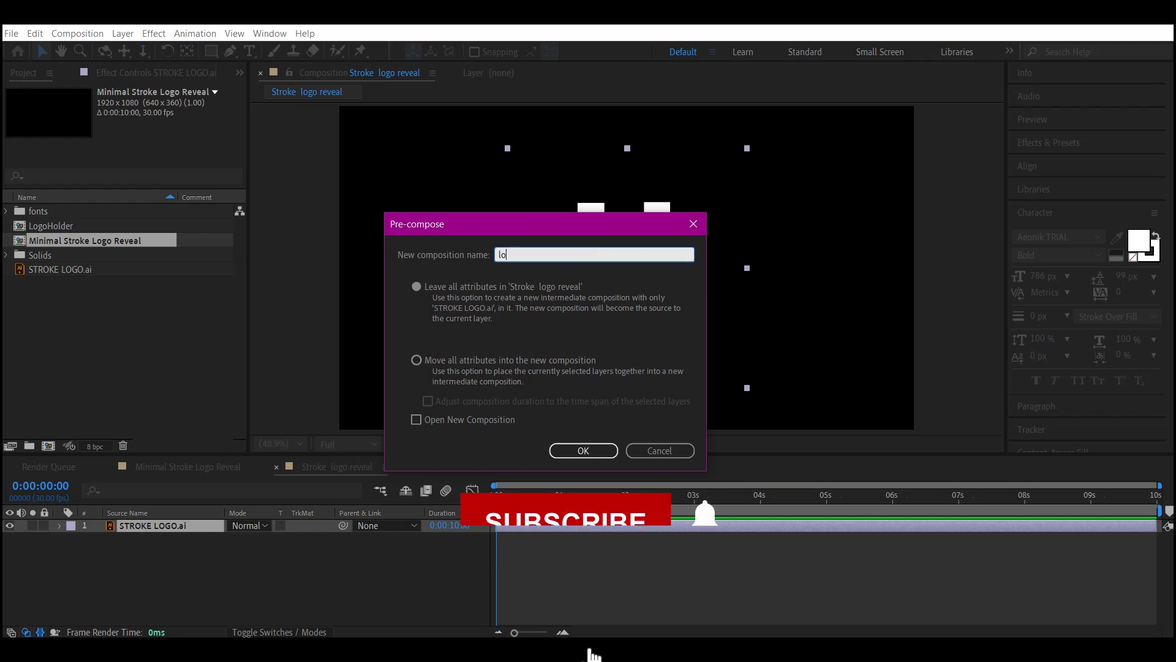
pyautogui.click(416, 360)
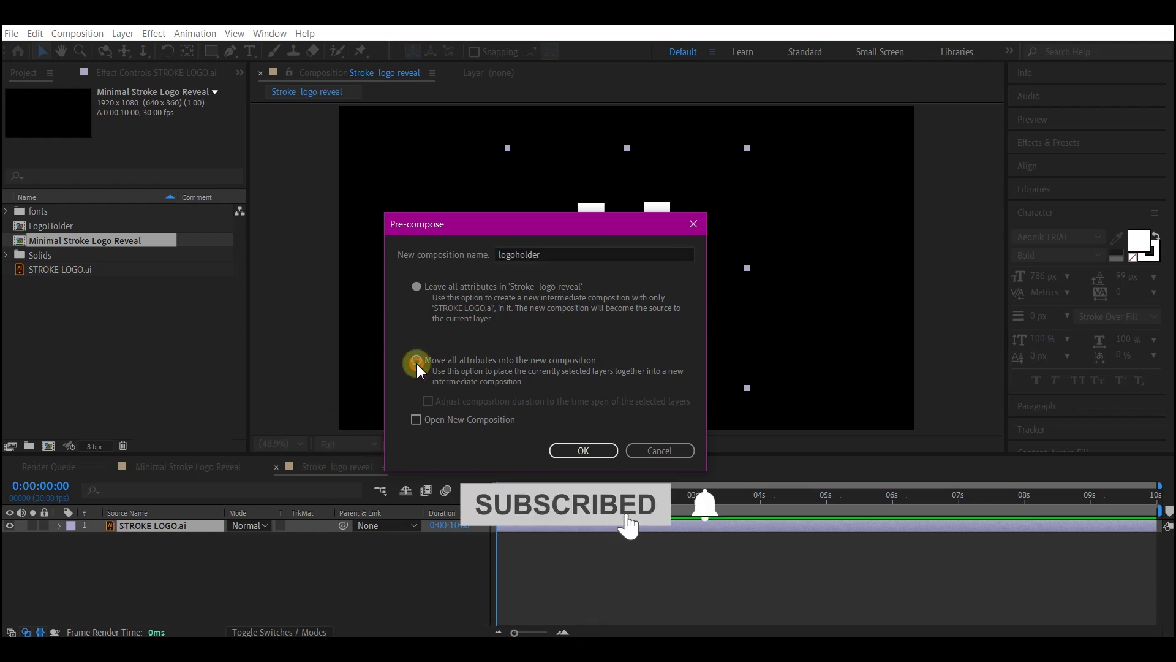
# Create logoholder and apply Vegas with white color and Transparent blend mode
pyautogui.click(583, 451)
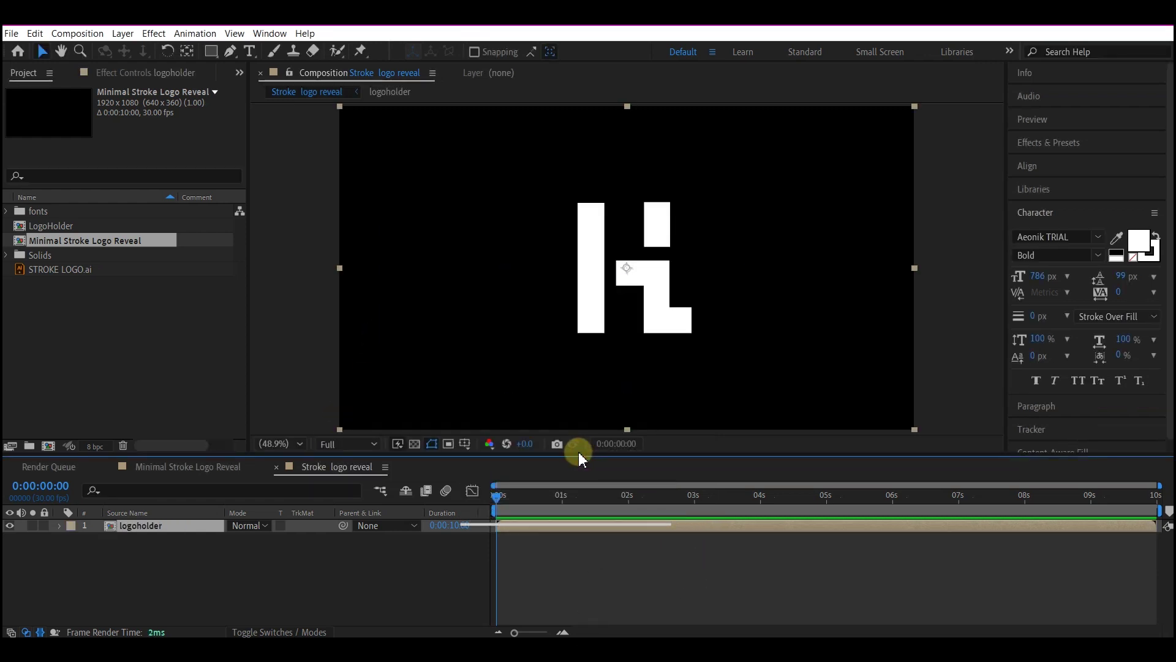
pyautogui.hotkey('ctrl', 'space')
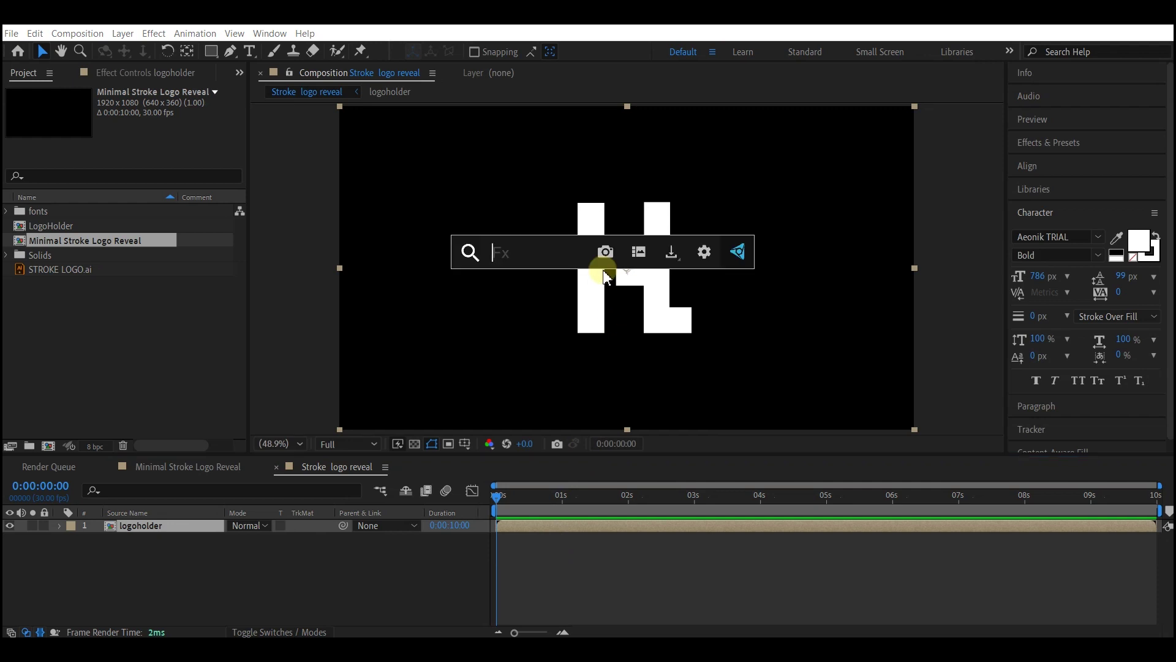
pyautogui.write('vegas')
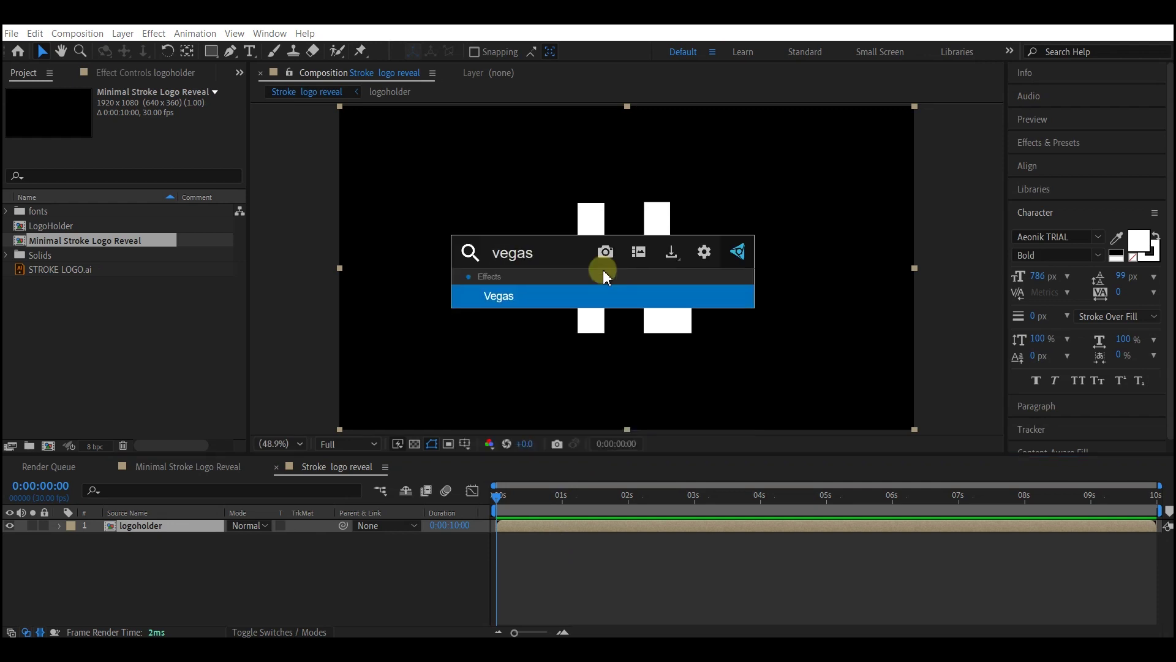
pyautogui.click(507, 294)
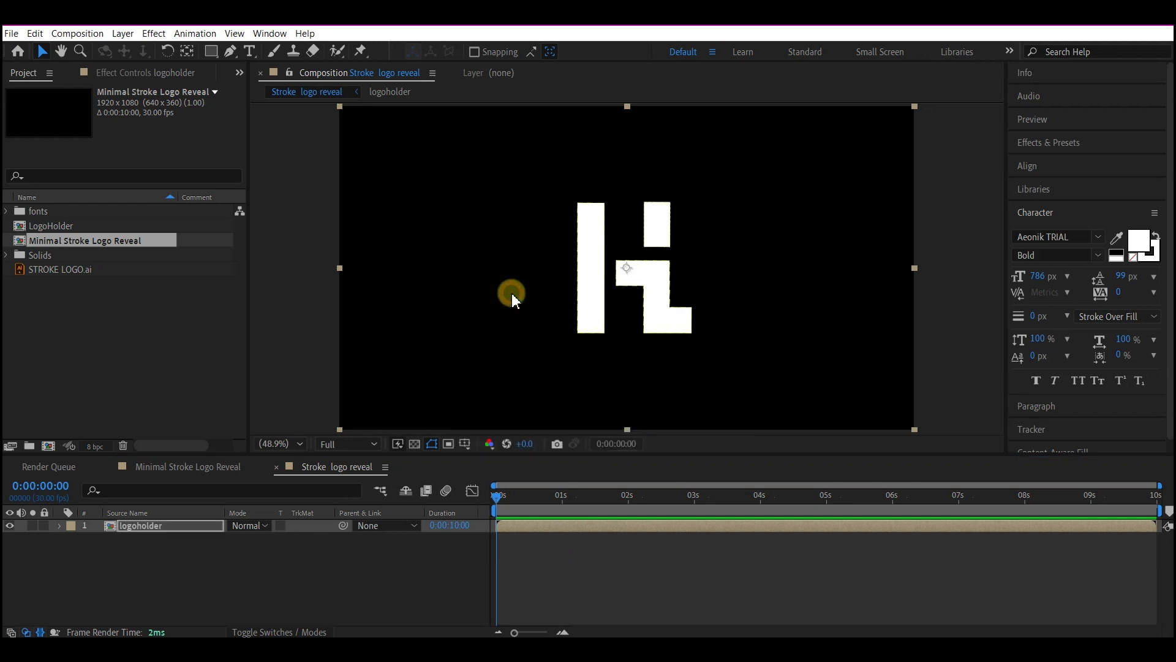
pyautogui.click(594, 239)
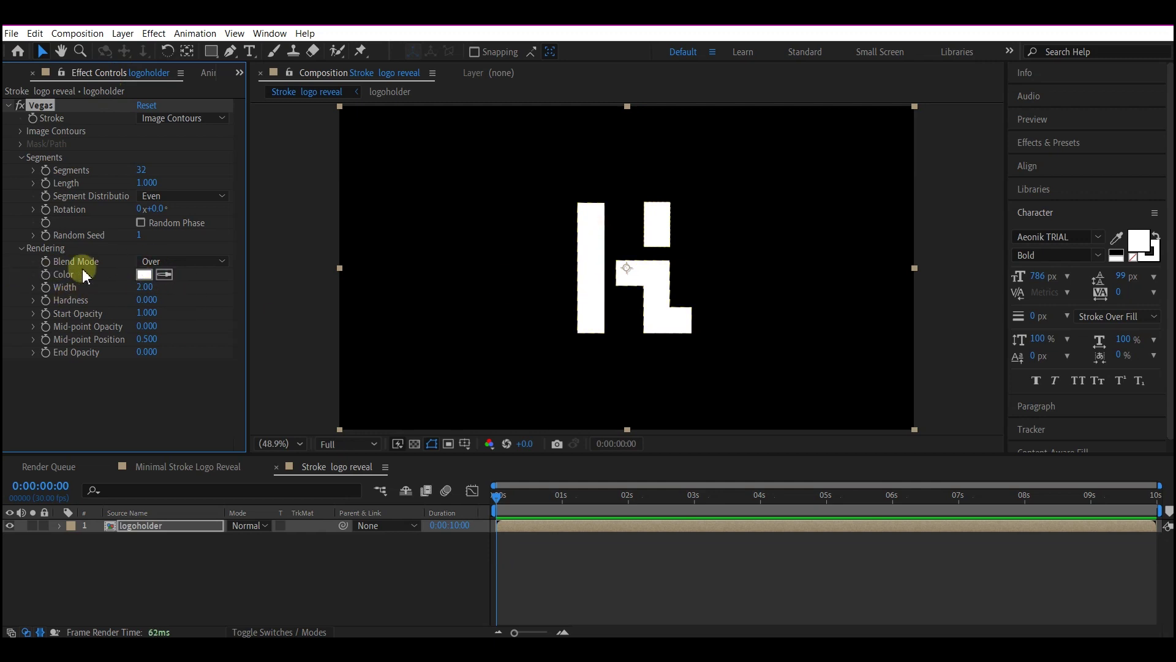
pyautogui.click(197, 265)
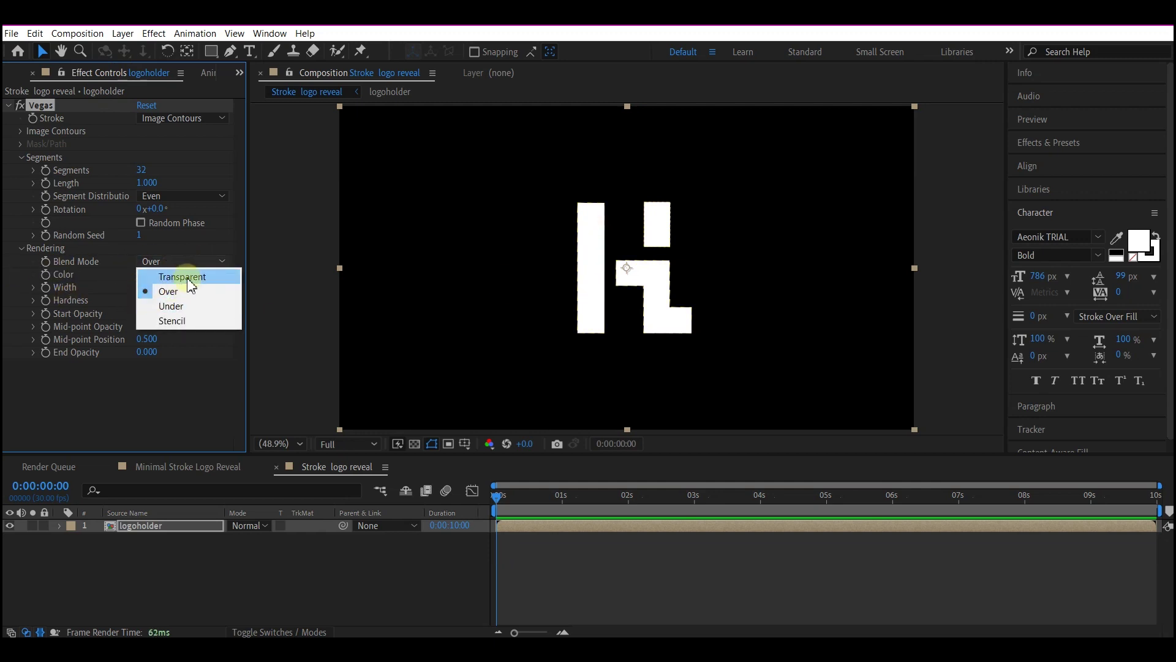
pyautogui.click(186, 279)
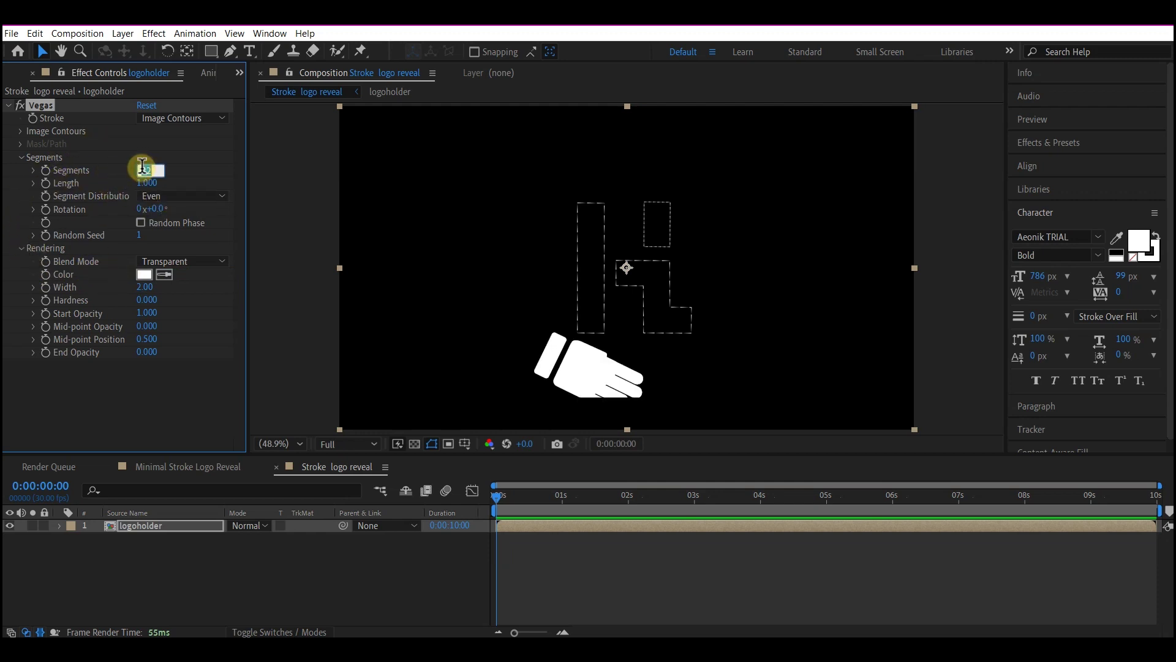
pyautogui.write('1')
# Set Vegas Segments 1, Mid-point Opacity 1, Mid-point Position 0.999, End Opacity 1, Width 4
pyautogui.press('Return')
pyautogui.write('1')
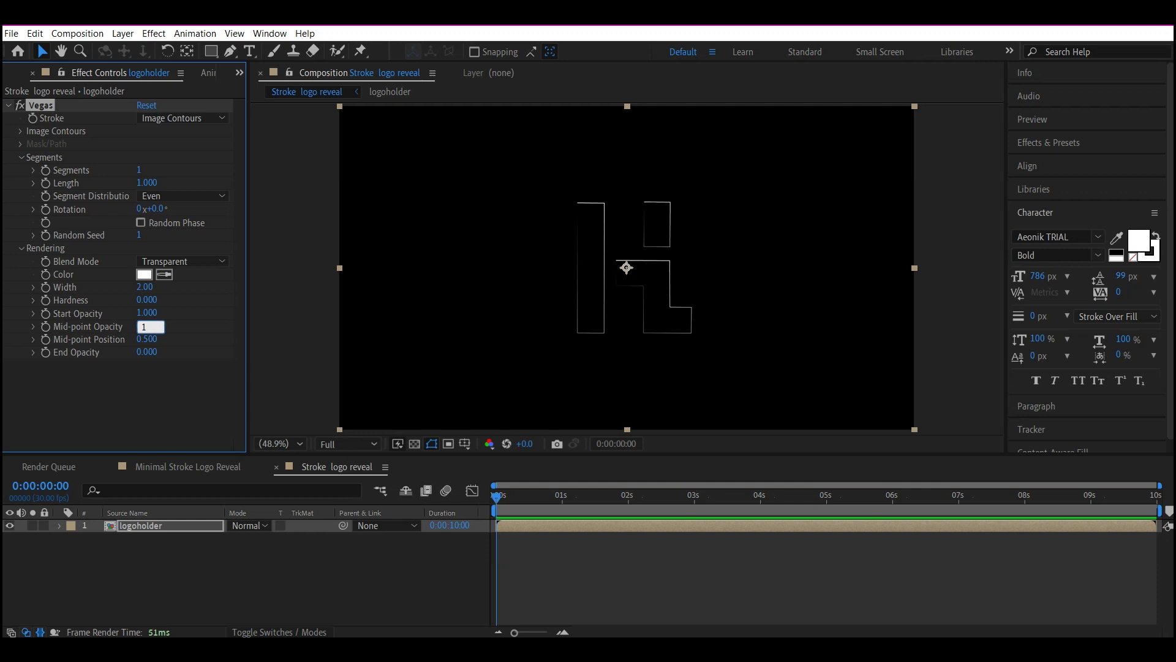
pyautogui.press('Return')
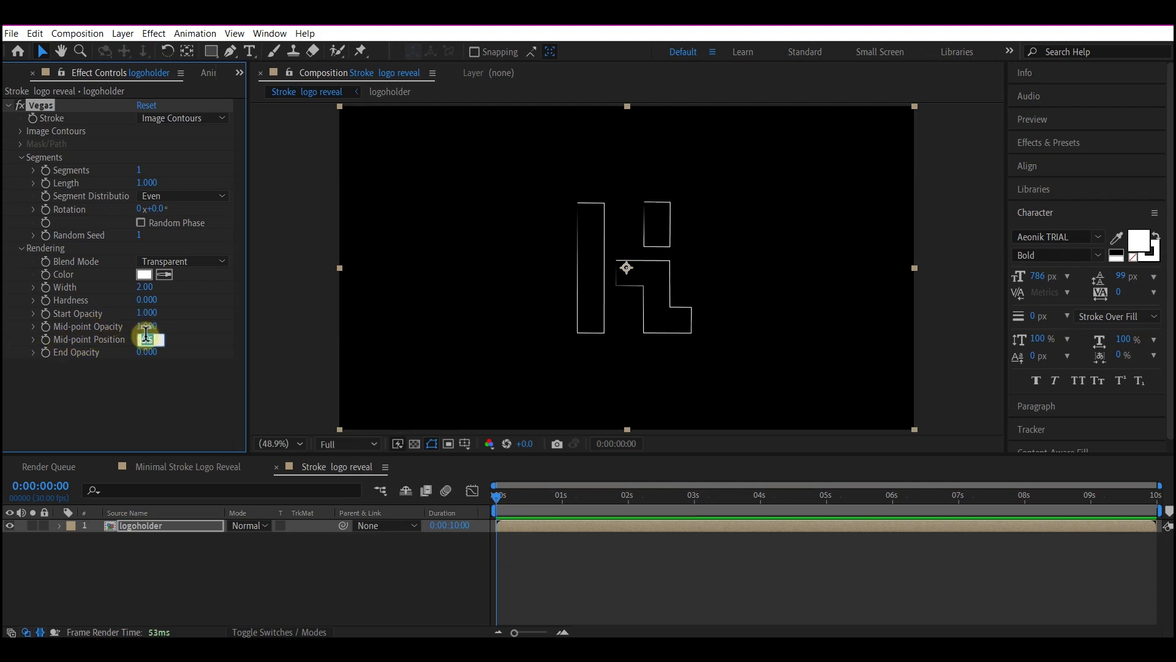
pyautogui.write('1')
pyautogui.press('Return')
pyautogui.click(147, 351)
pyautogui.write('1')
pyautogui.press('Return')
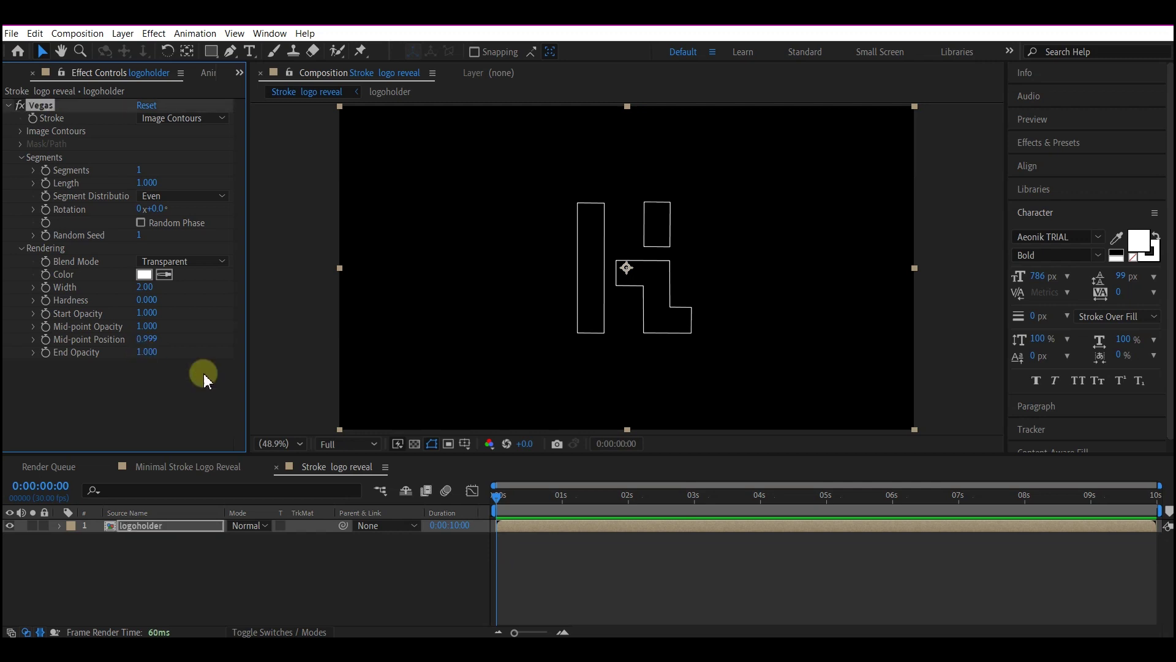
pyautogui.click(149, 289)
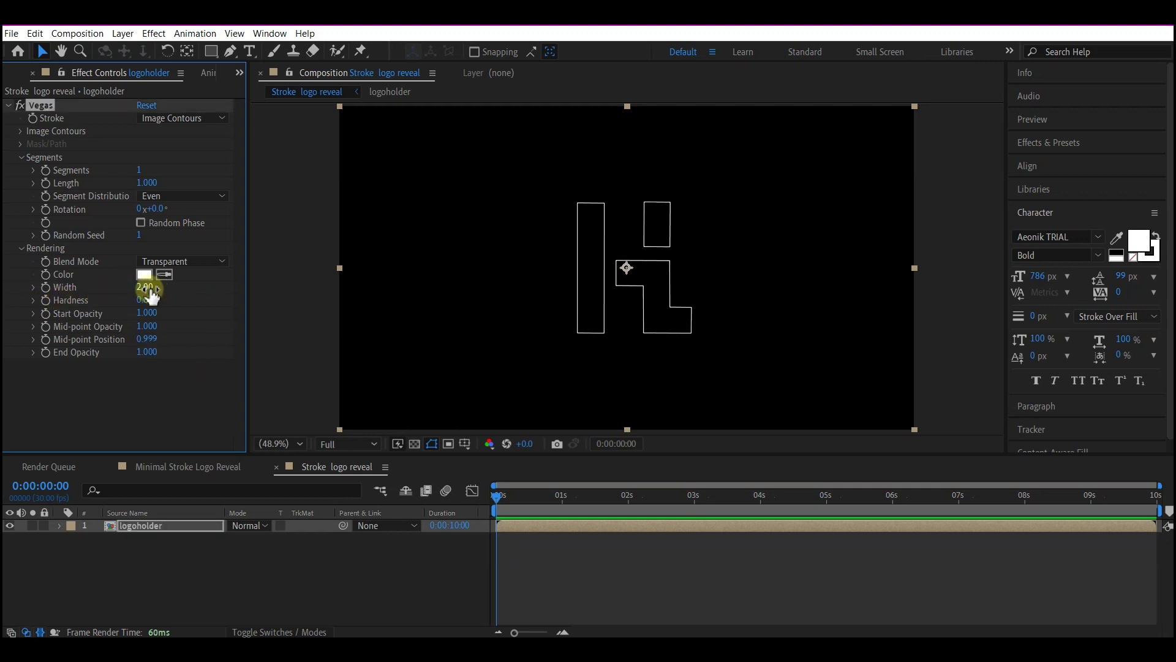
pyautogui.write('4')
pyautogui.press('Return')
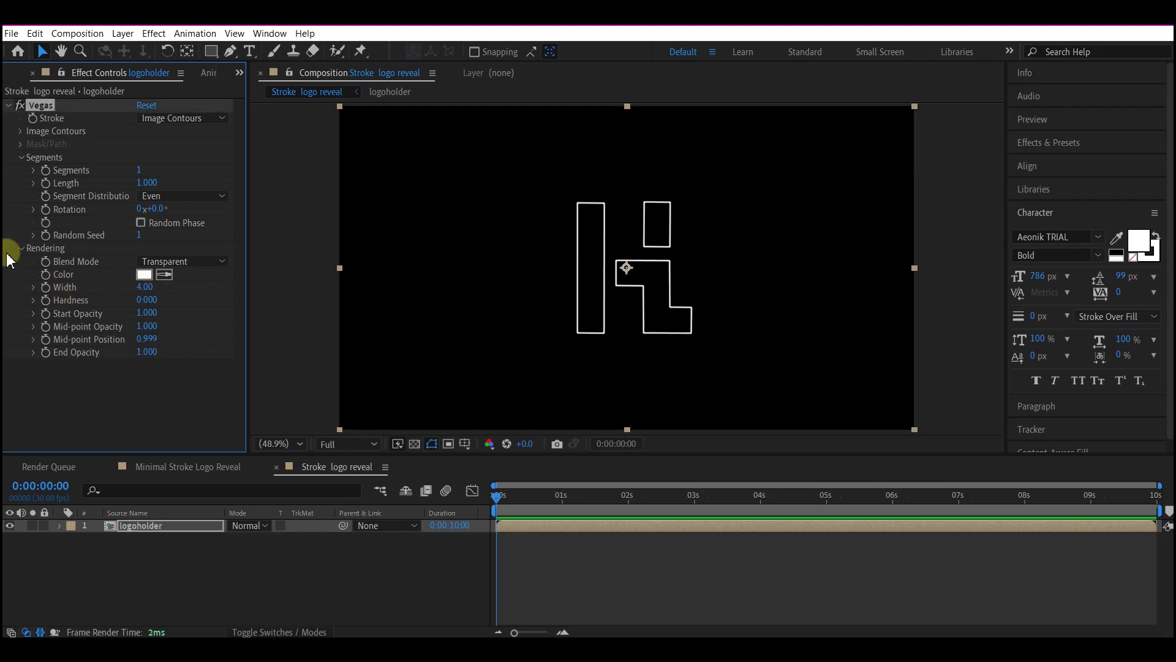
# Add Vegas Length and Rotation keyframes at 0:00:02:29
pyautogui.click(693, 496)
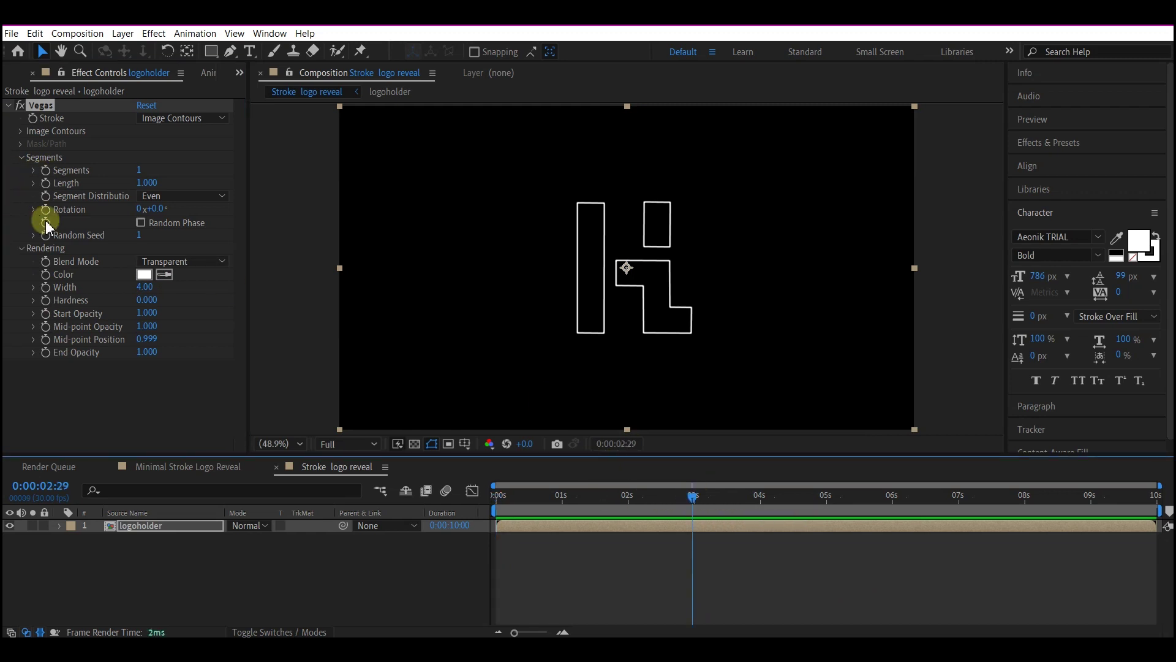
pyautogui.click(46, 183)
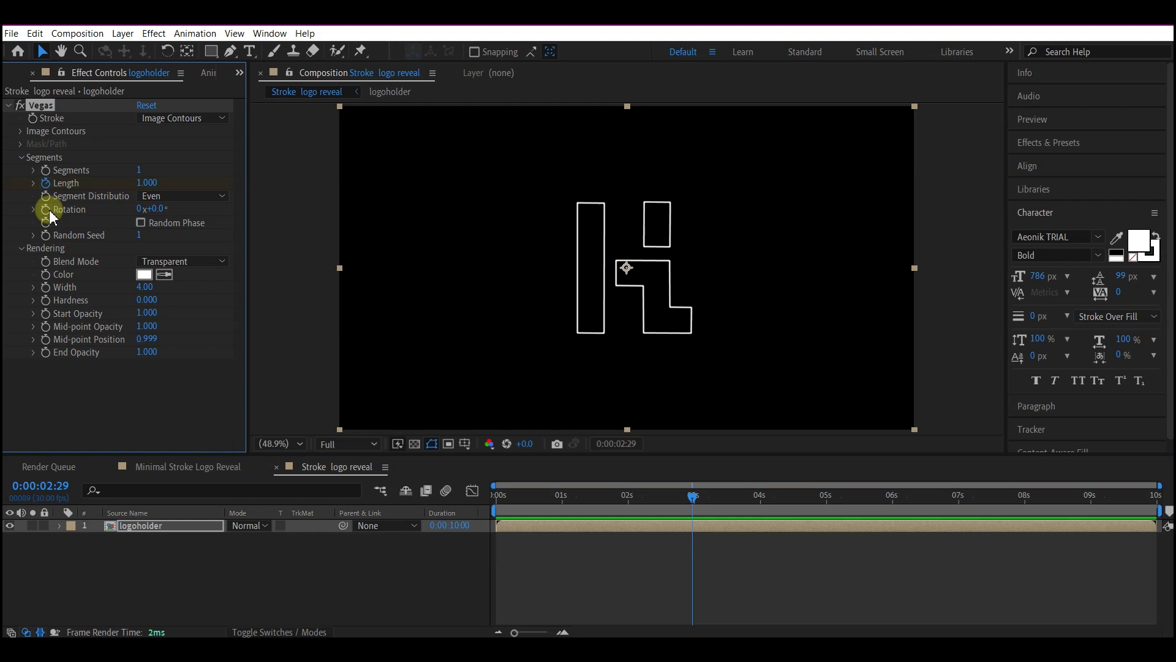
pyautogui.click(49, 209)
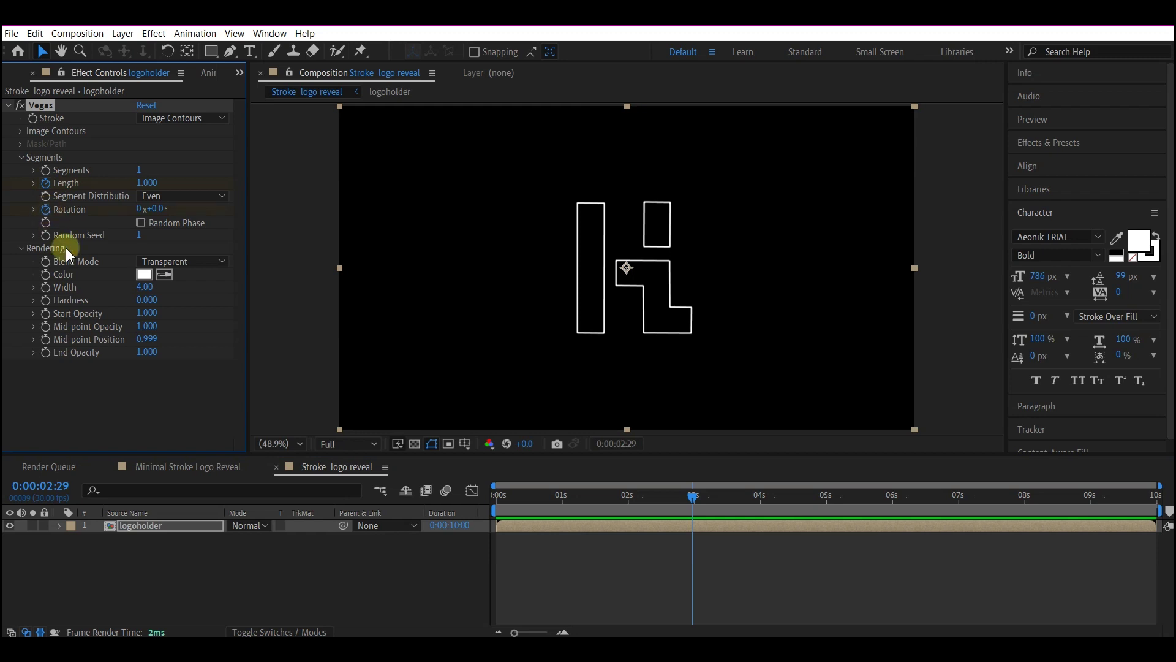
# At the timeline start, set Vegas Length to 0 and Rotation to 2x
pyautogui.click(500, 496)
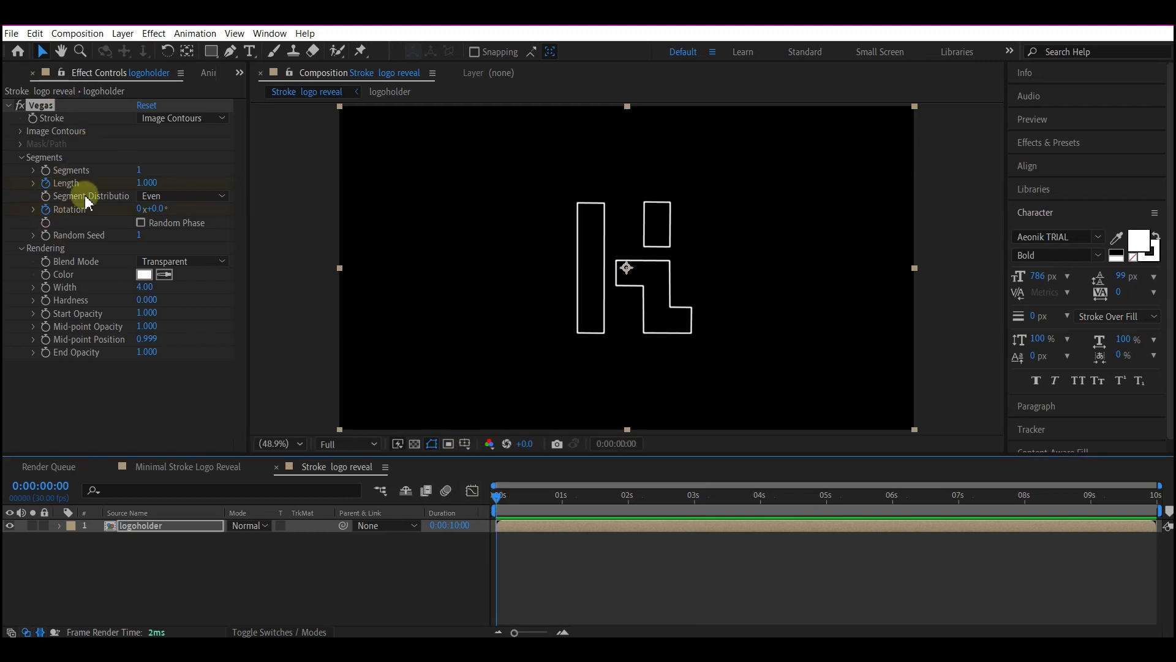
pyautogui.click(141, 182)
pyautogui.write('0')
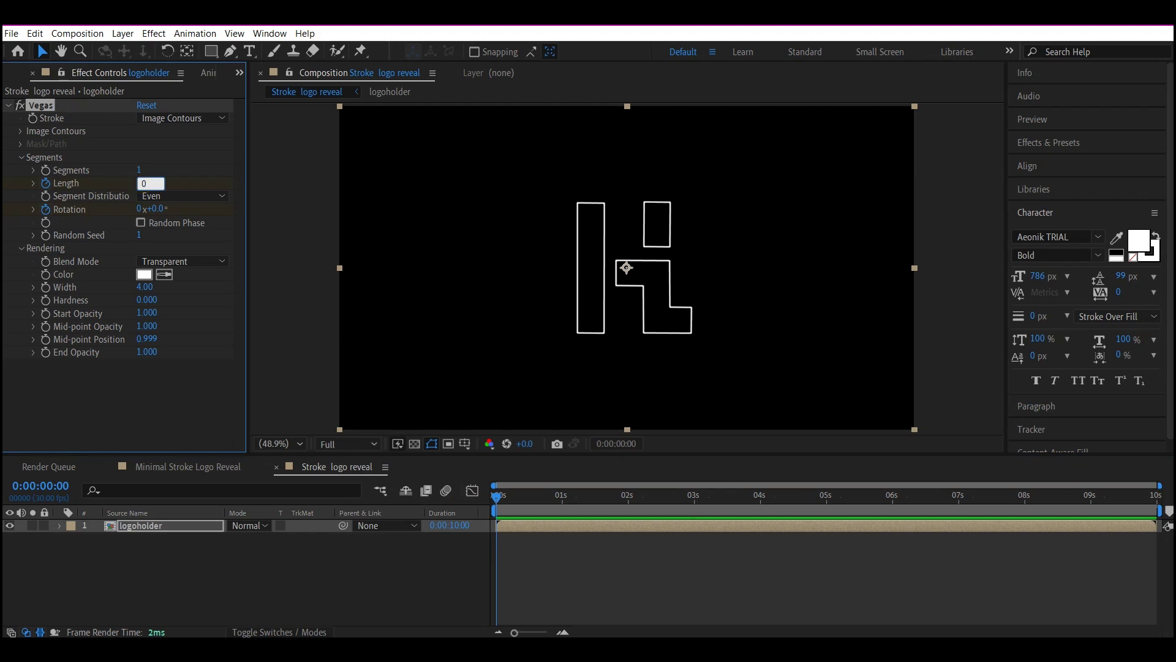
pyautogui.press('Return')
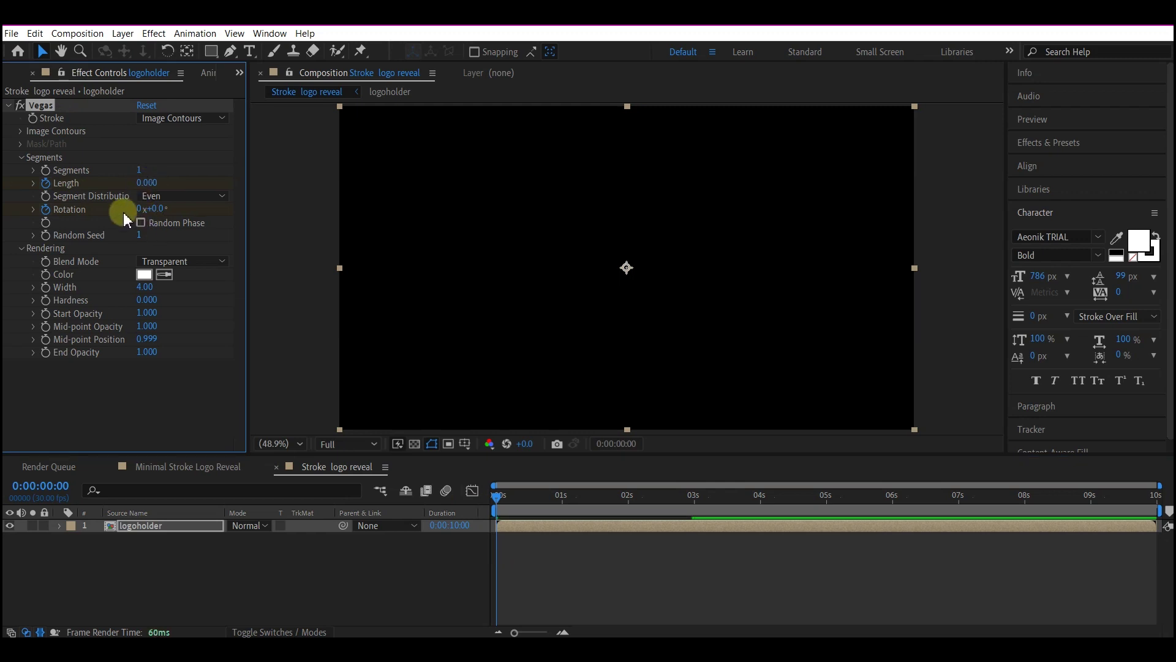
pyautogui.click(141, 210)
pyautogui.write('2')
pyautogui.press('Return')
pyautogui.press('u')
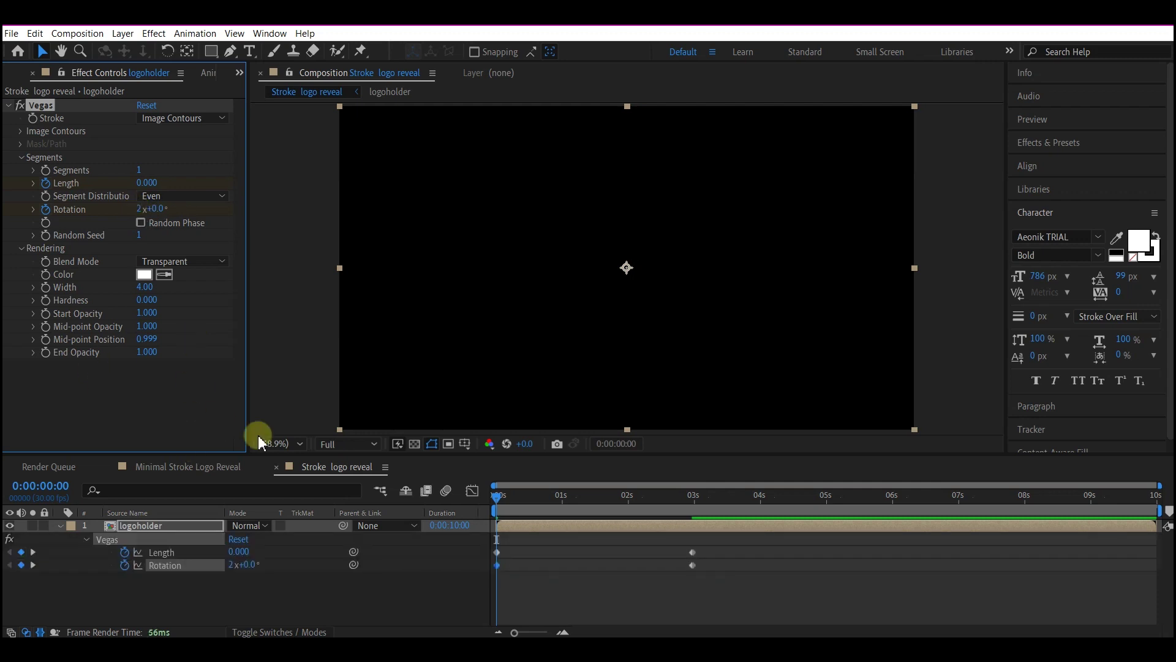
# Easy Ease the Length and Rotation keyframes, reshape their speed curve, and preview
pyautogui.moveTo(711, 544); pyautogui.dragTo(393, 617)
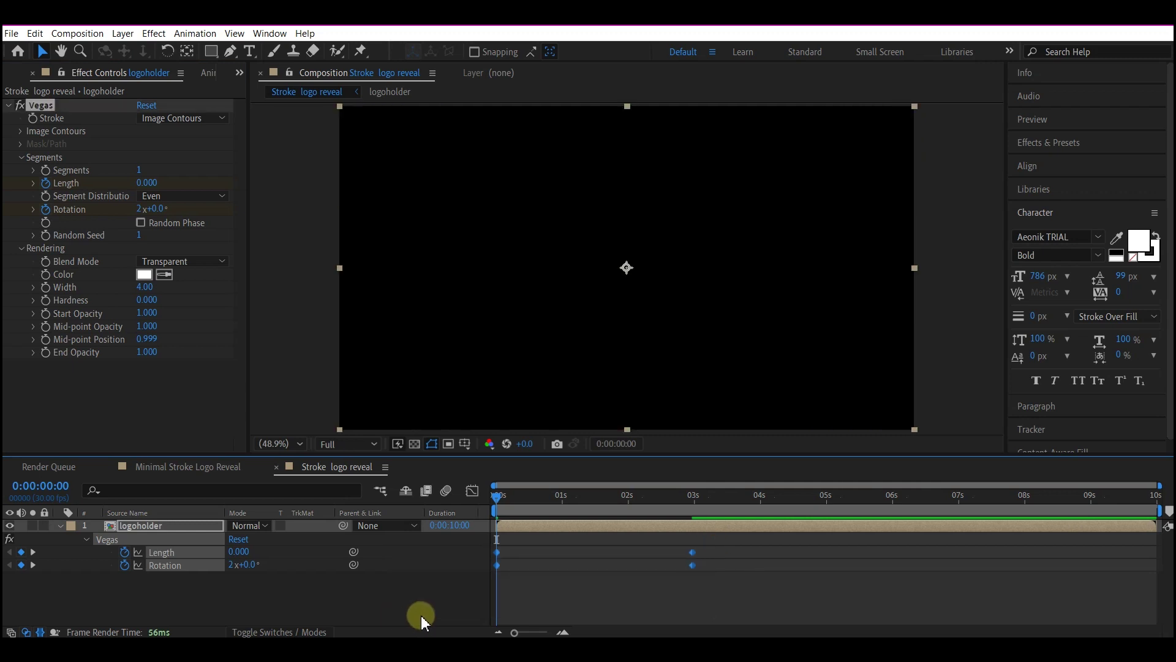
pyautogui.press('F9')
pyautogui.moveTo(749, 543); pyautogui.dragTo(643, 598)
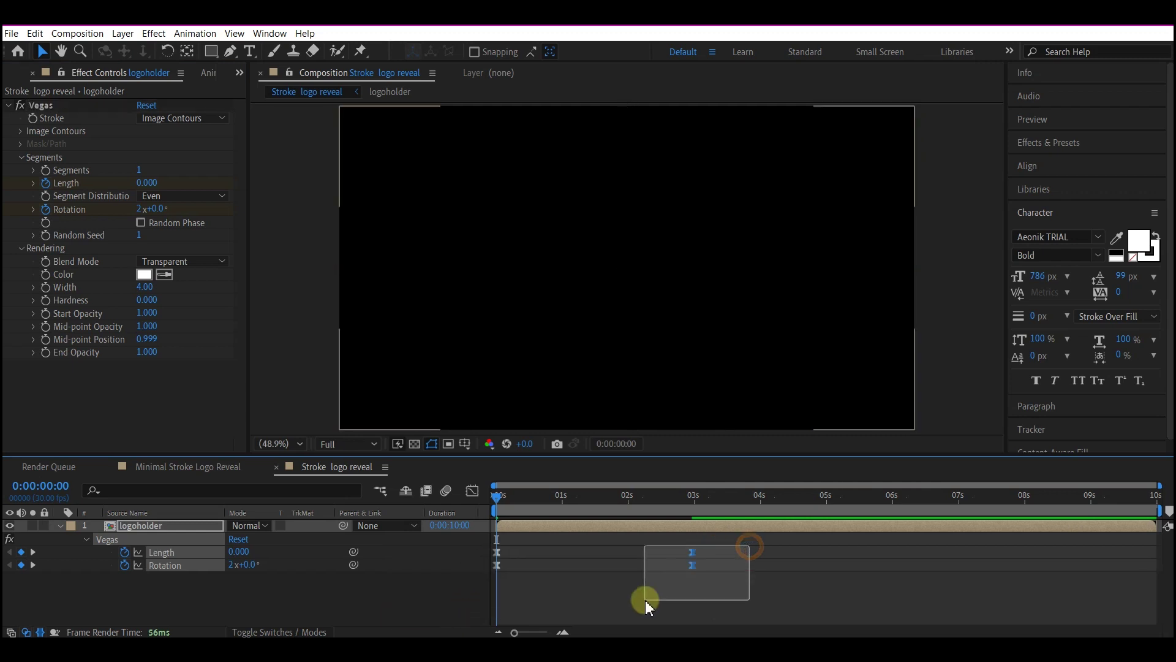
pyautogui.click(471, 491)
pyautogui.moveTo(656, 525); pyautogui.dragTo(545, 525)
pyautogui.click(469, 492)
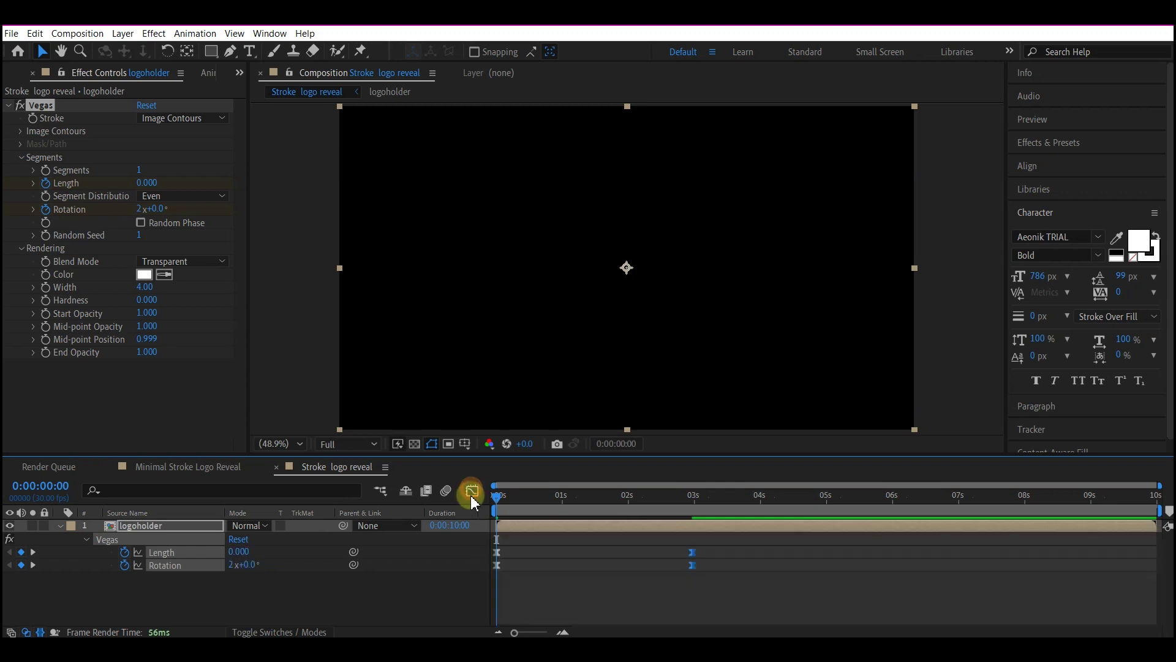
pyautogui.press('space')
# Duplicate logoholder and delete the Vegas effect from the upper copy
pyautogui.click(146, 524)
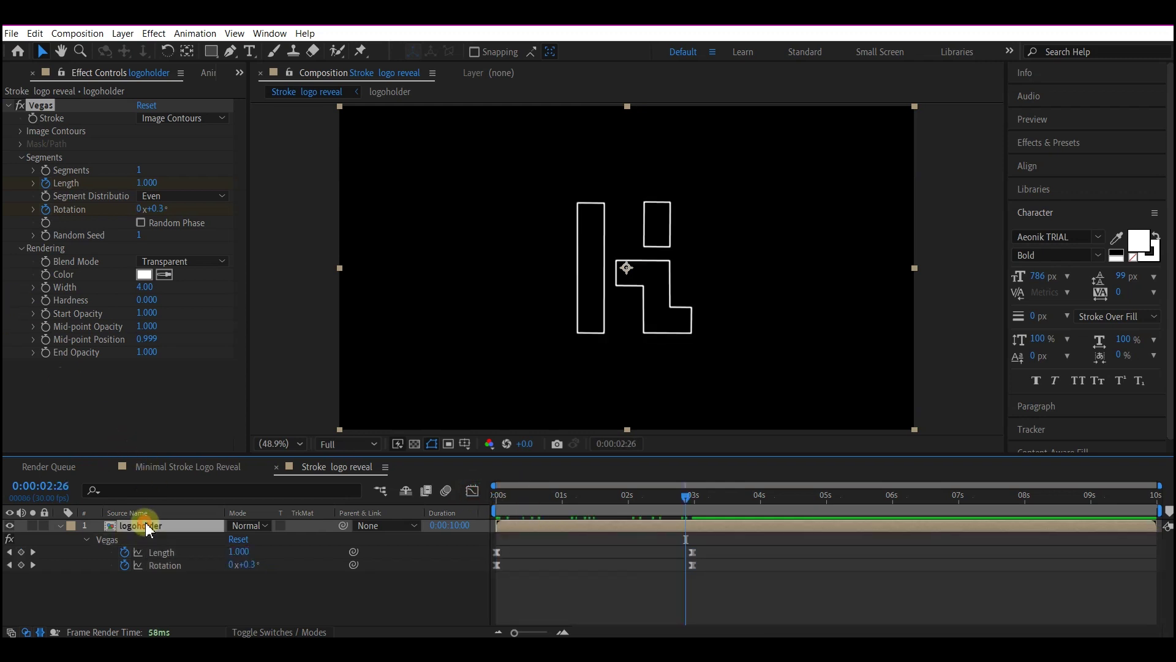
pyautogui.hotkey('ctrl', 'd')
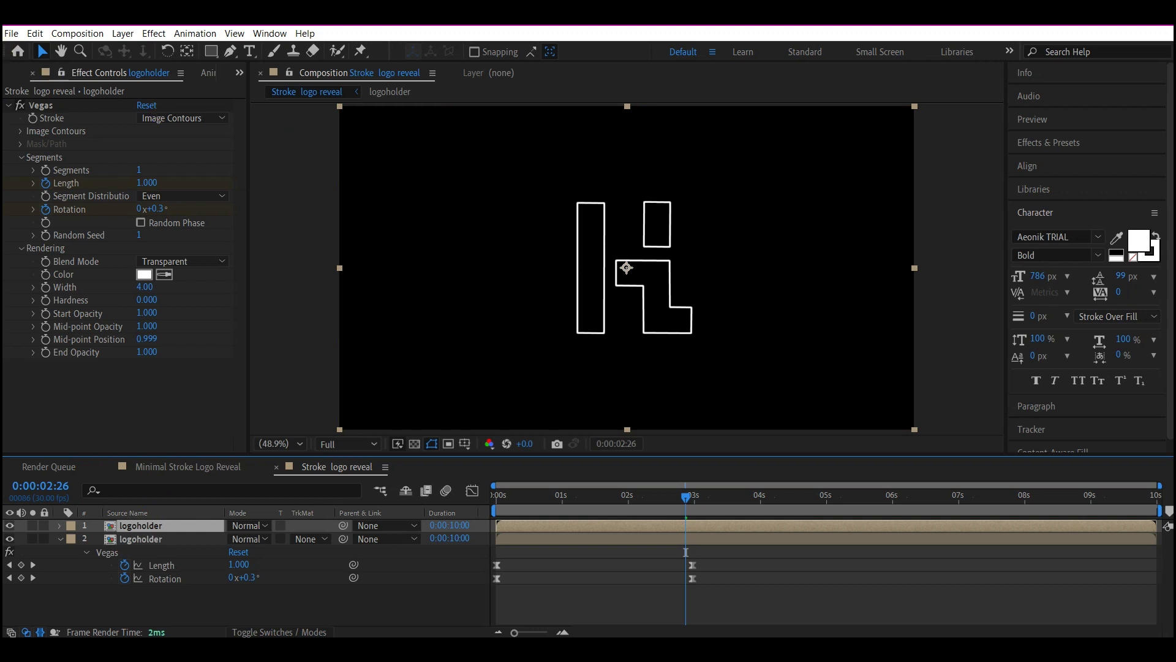
pyautogui.click(42, 106)
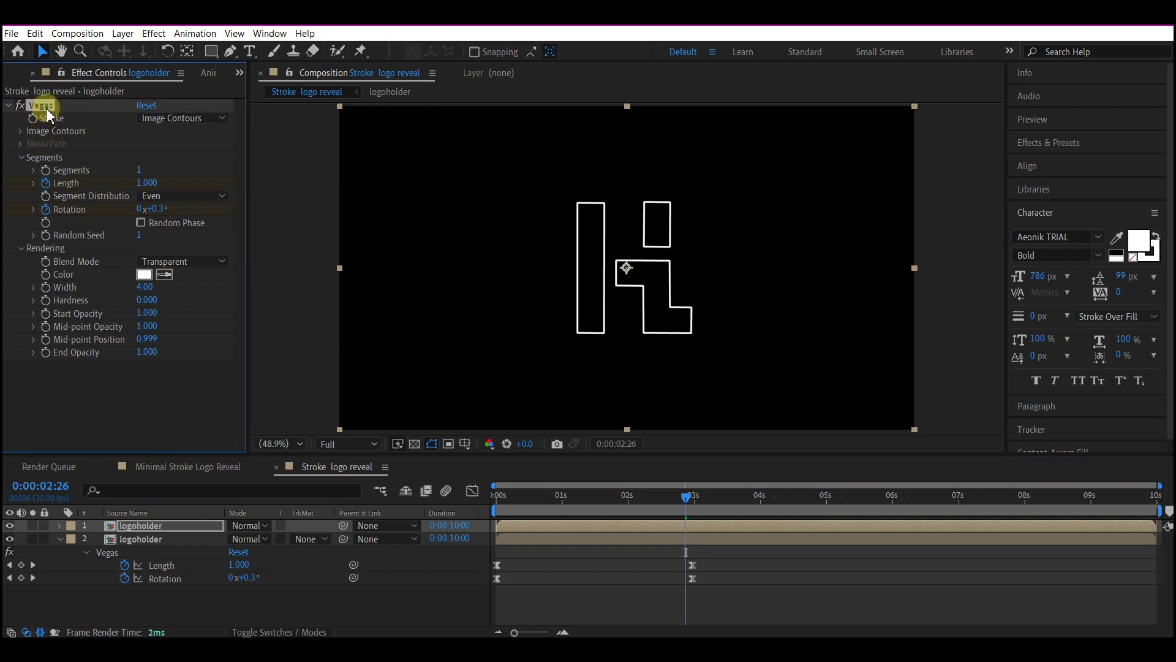
pyautogui.press('Delete')
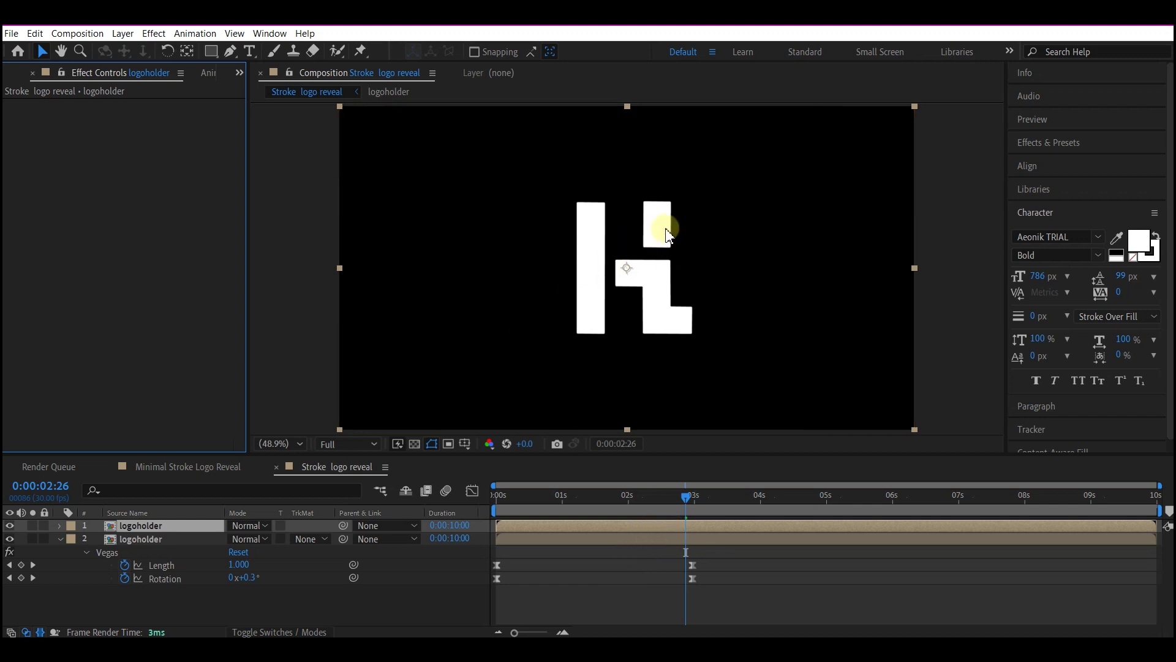
pyautogui.hotkey('ctrl', 'space')
pyautogui.write('radia')
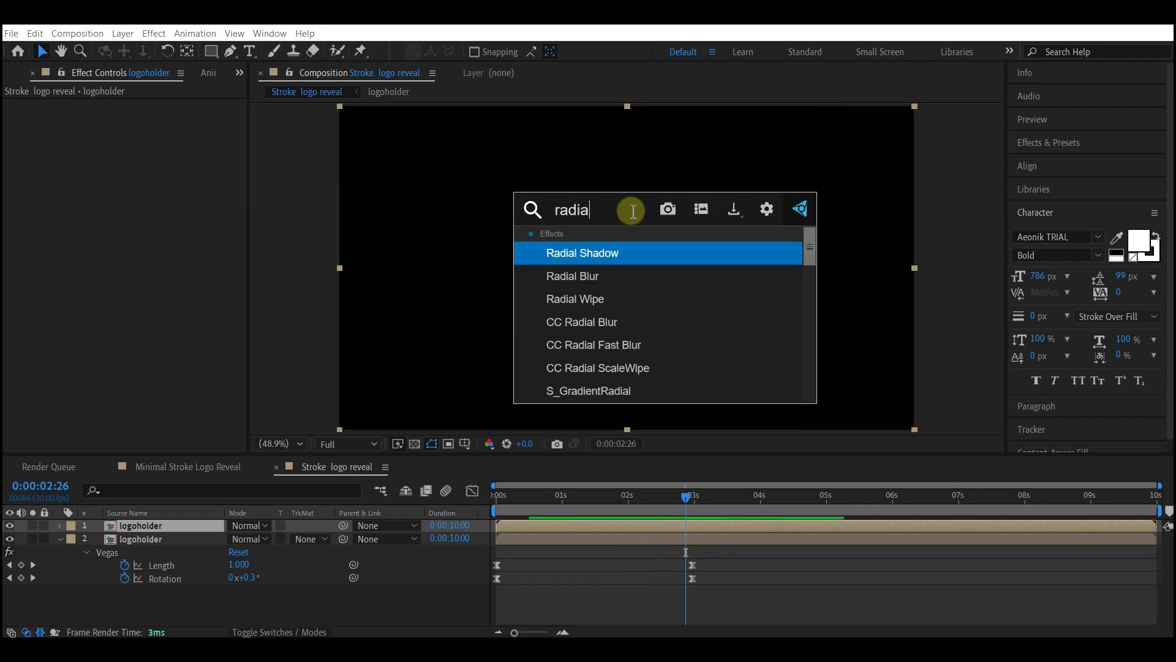
# Apply Radial Wipe and keyframe Transition Completion at 100% at 0:00:01:13, then edit it at 4:16
pyautogui.click(585, 309)
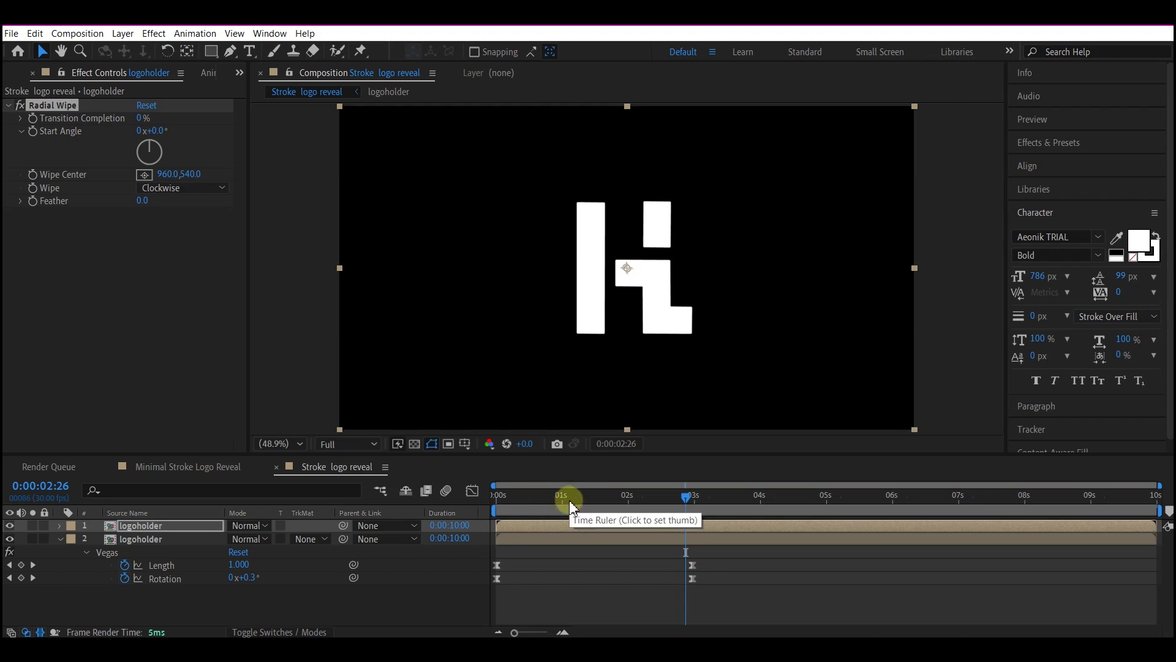
pyautogui.click(592, 499)
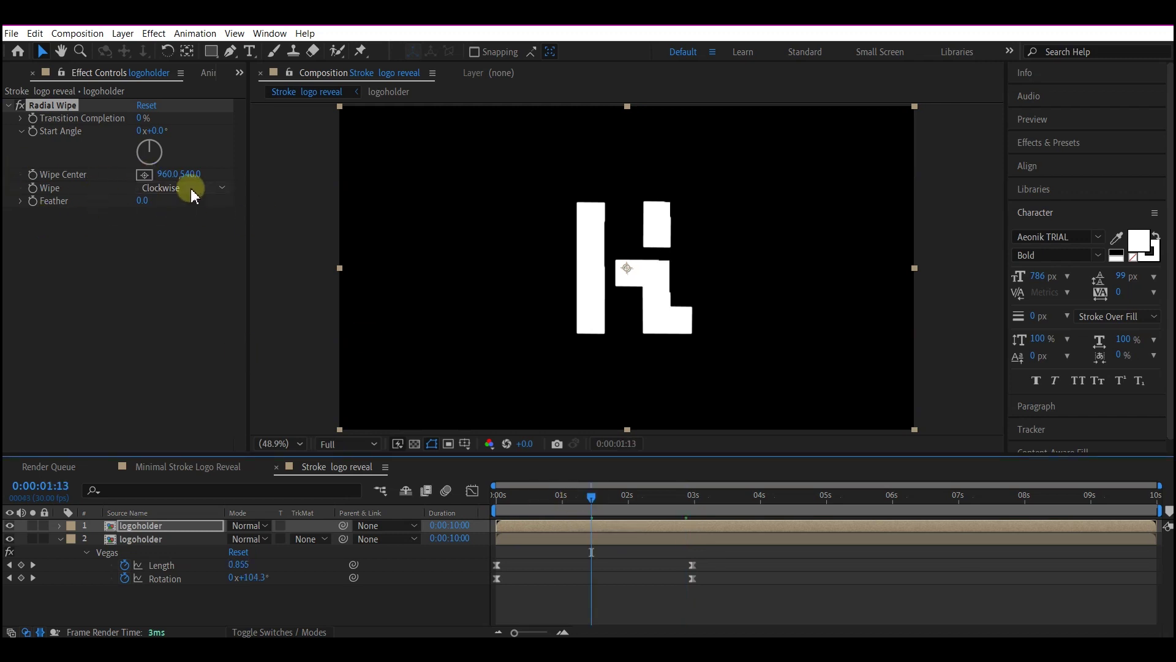
pyautogui.click(34, 120)
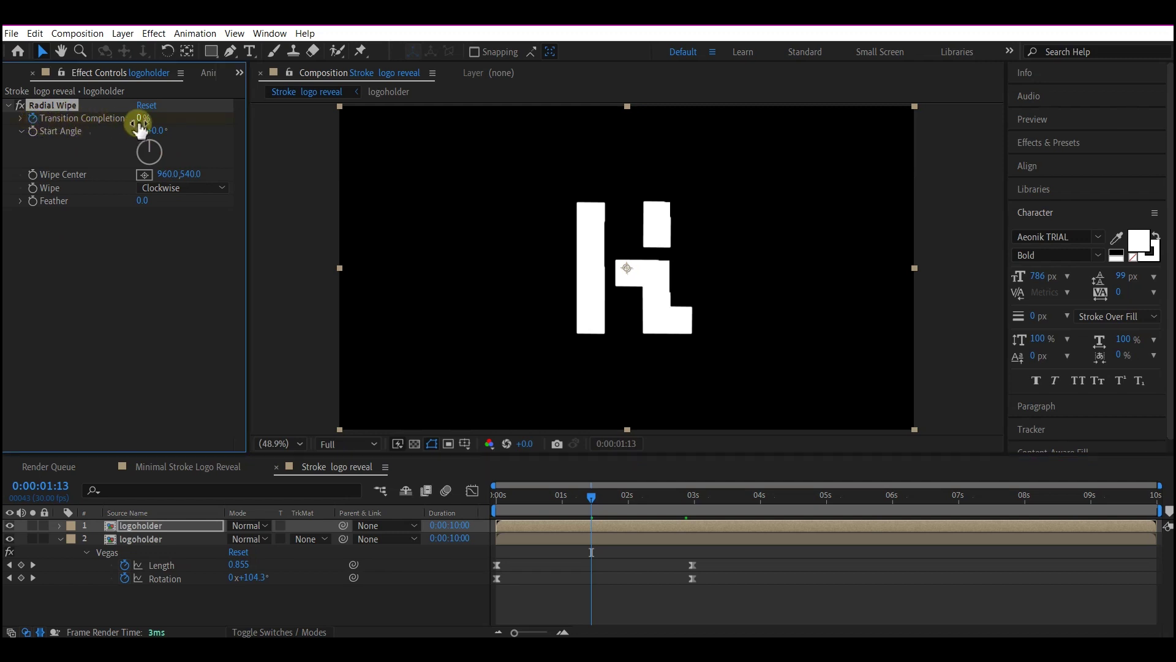
pyautogui.moveTo(141, 124); pyautogui.dragTo(362, 119)
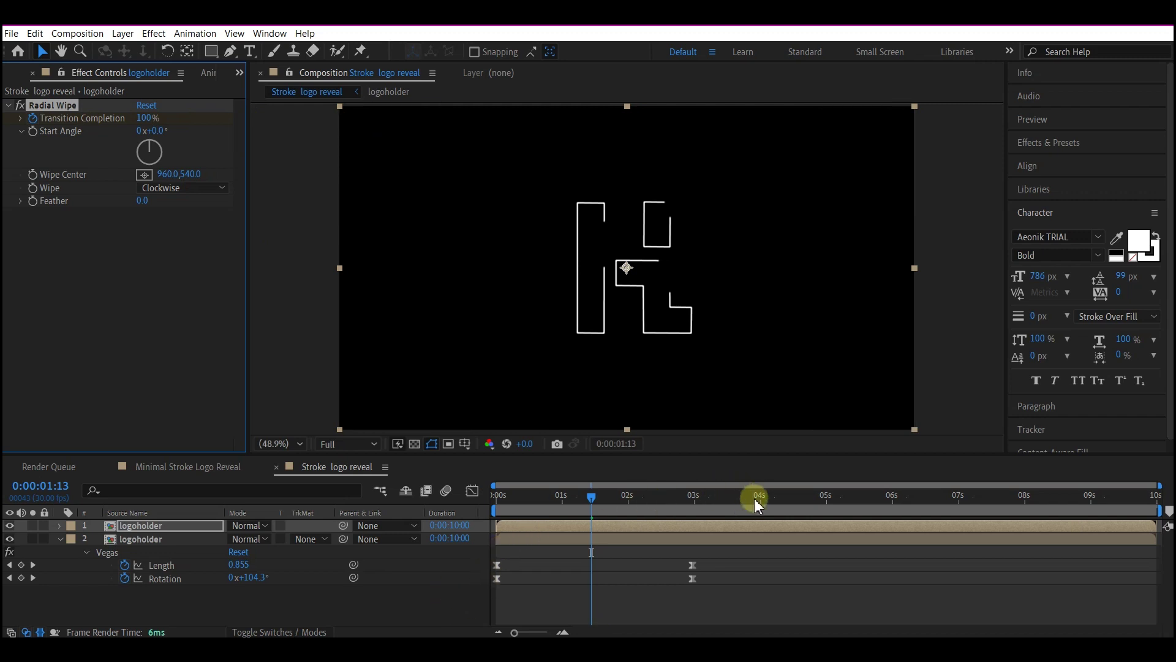
pyautogui.click(796, 497)
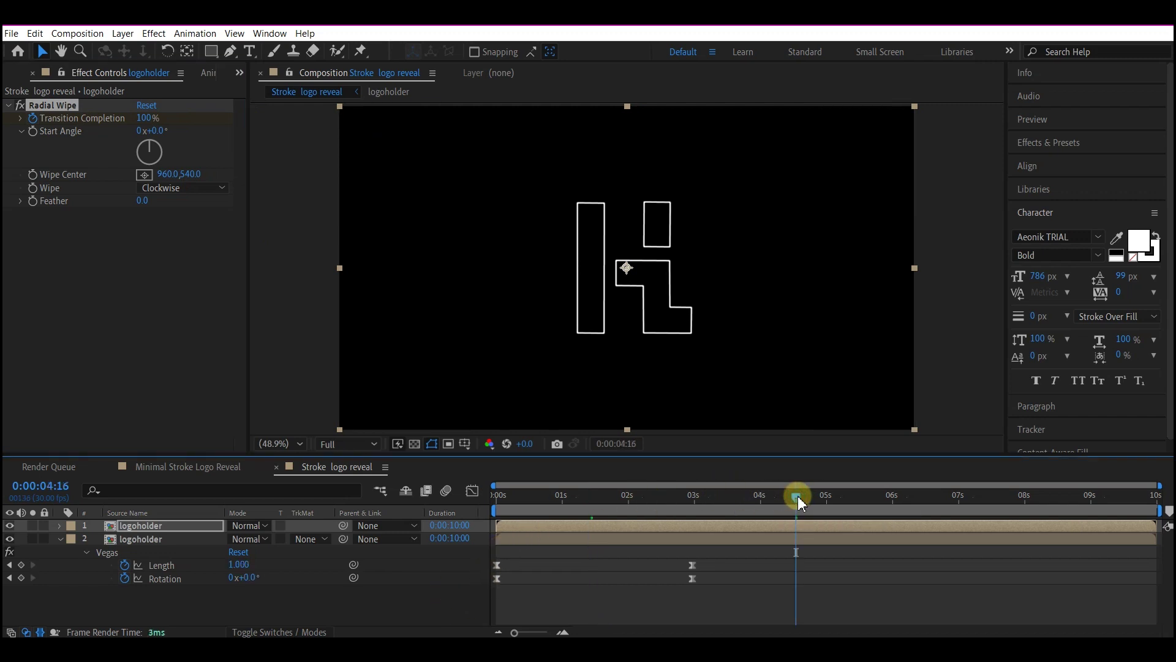
pyautogui.click(148, 117)
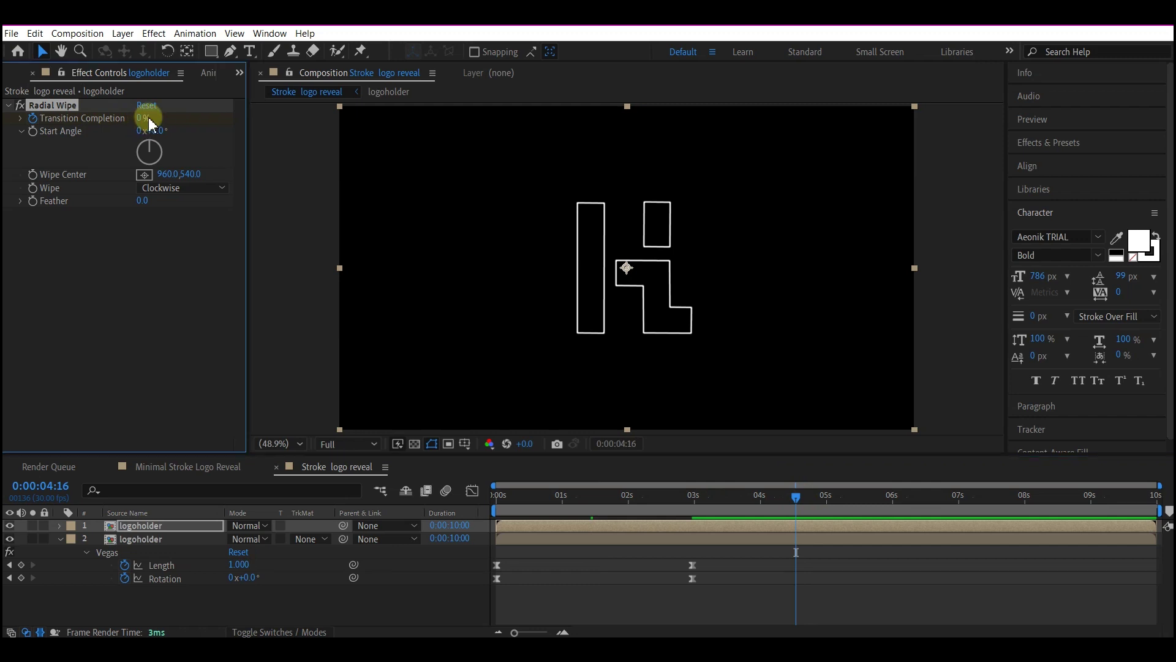
# Set Transition Completion to 0% at 4:16 and center the wipe on the logo's top-left corner
pyautogui.press('Return')
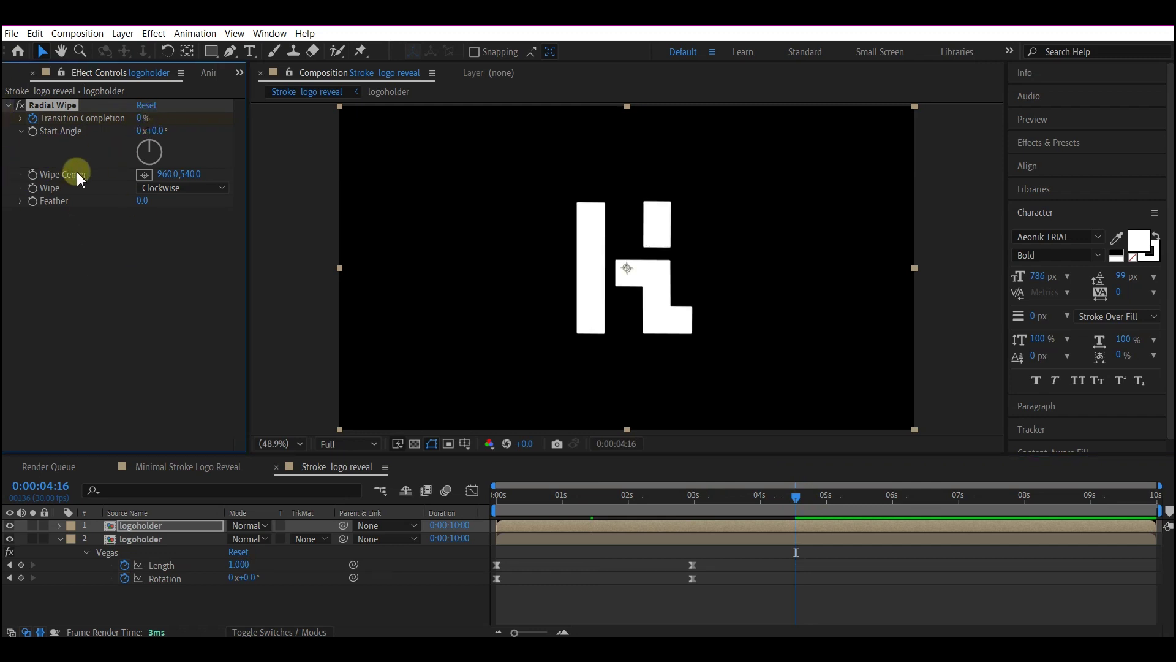
pyautogui.click(144, 176)
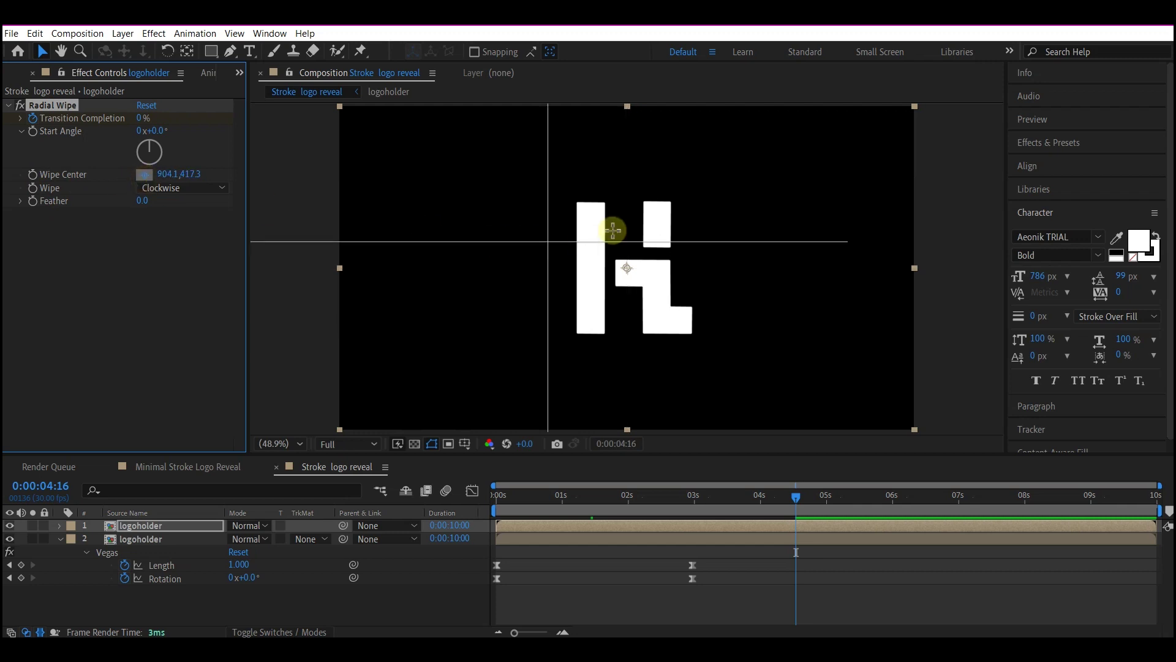
pyautogui.click(576, 204)
# Preview the wipe around 3 seconds and set its Feather to 130
pyautogui.press('u')
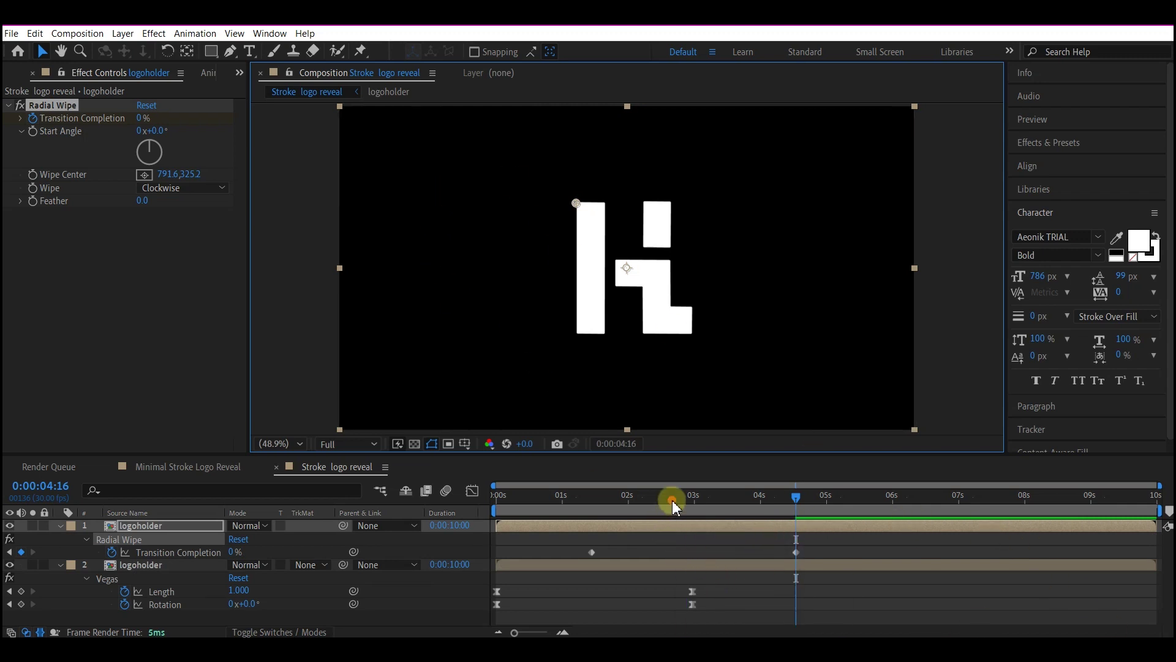
pyautogui.moveTo(672, 501)
pyautogui.mouseDown()
pyautogui.moveTo(742, 498)
pyautogui.moveTo(710, 499)
pyautogui.mouseUp()
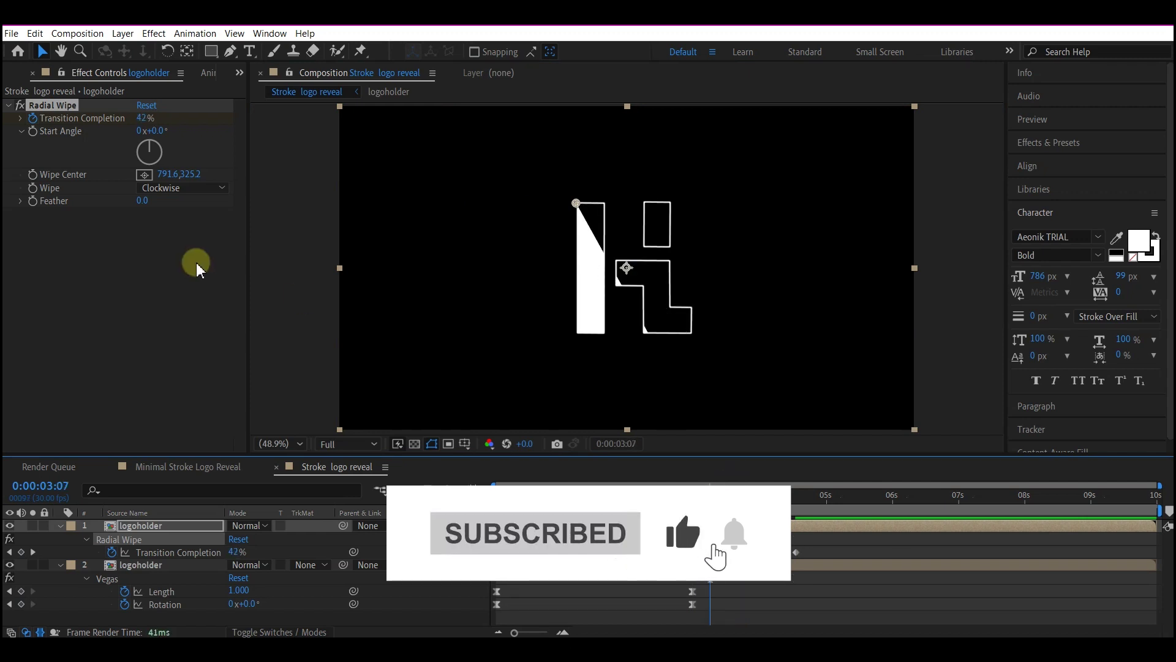
pyautogui.click(140, 200)
pyautogui.write('130')
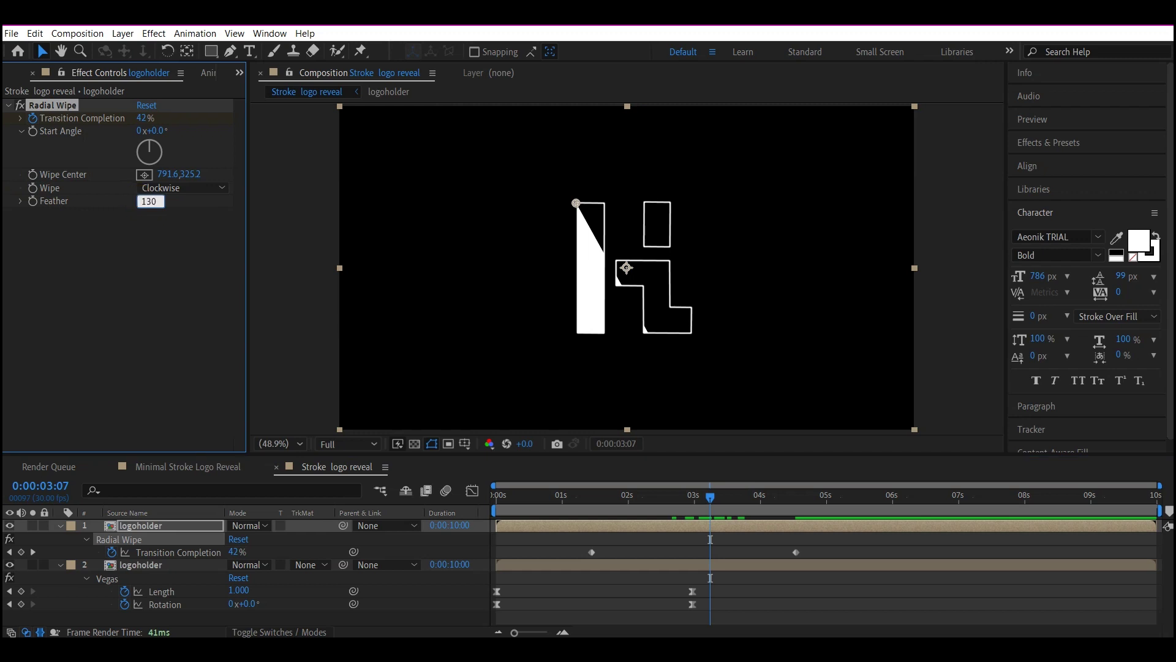
pyautogui.press('Return')
# Add a new null object and rename it logoControl
pyautogui.rightClick(71, 600)
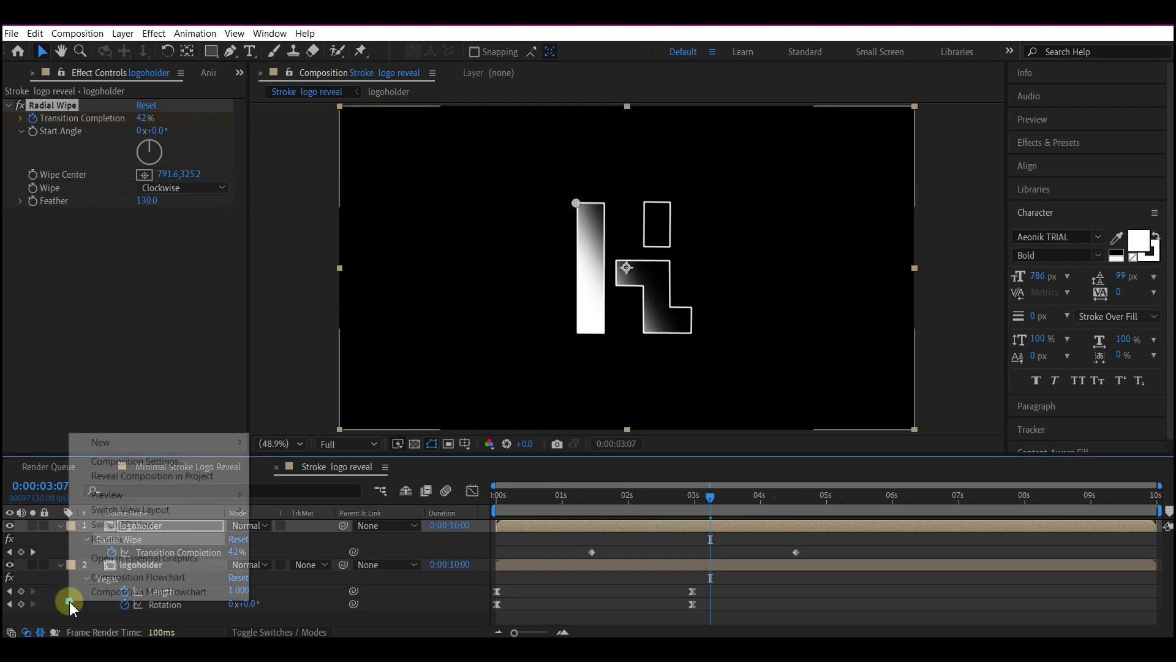
pyautogui.moveTo(156, 442)
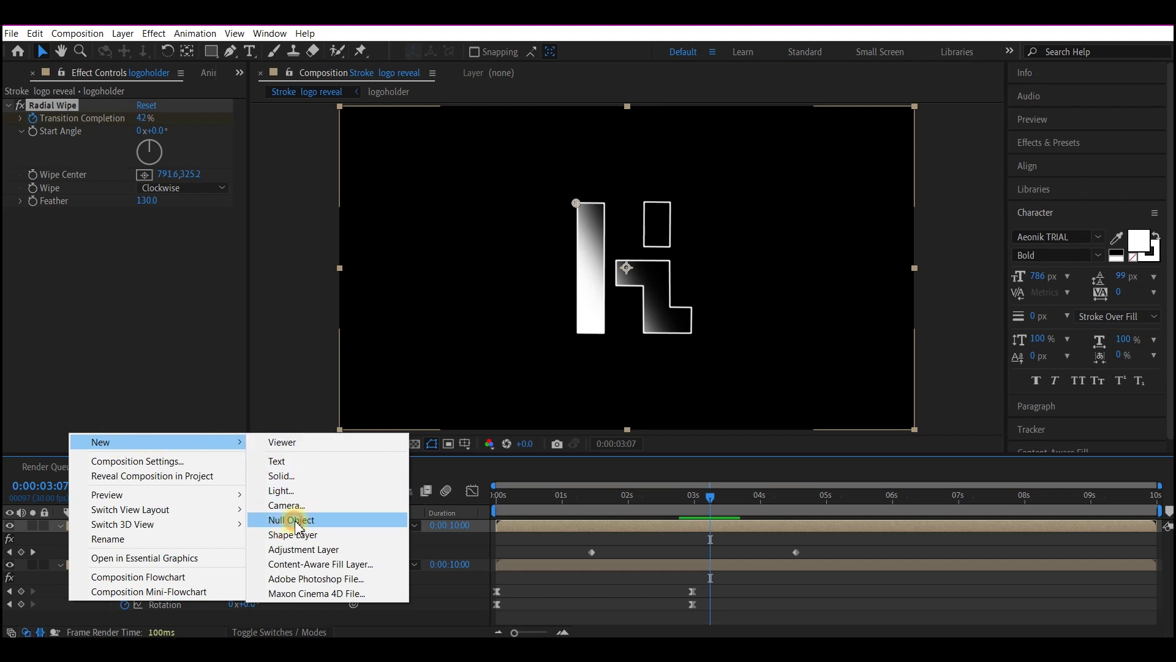
pyautogui.click(295, 520)
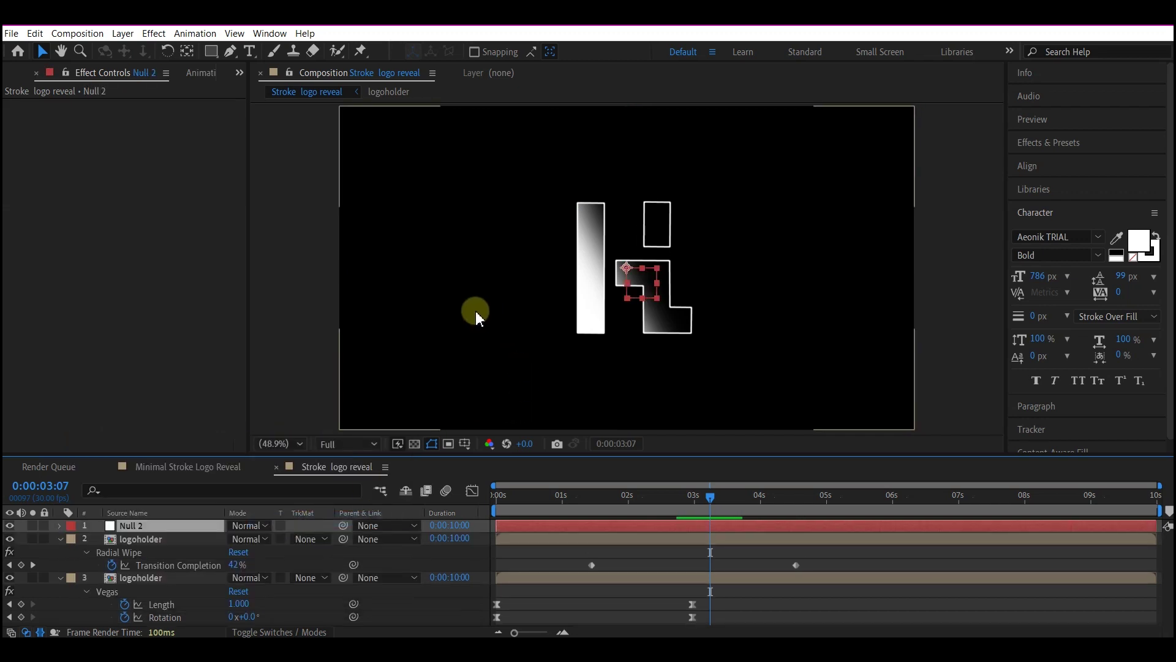
pyautogui.press('Return')
pyautogui.write('logoControl')
pyautogui.press('Return')
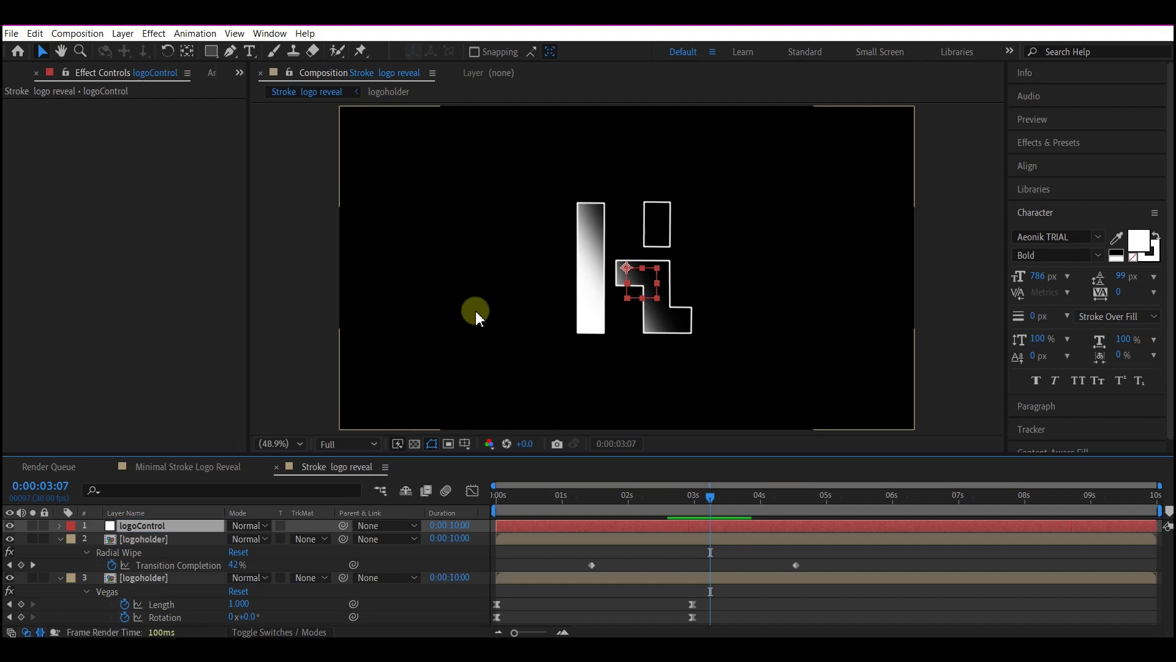
# Parent both logoholder layers to logoControl
pyautogui.press('u')
pyautogui.click(130, 541)
pyautogui.keyDown('shift'); pyautogui.click(134, 554); pyautogui.keyUp('shift')
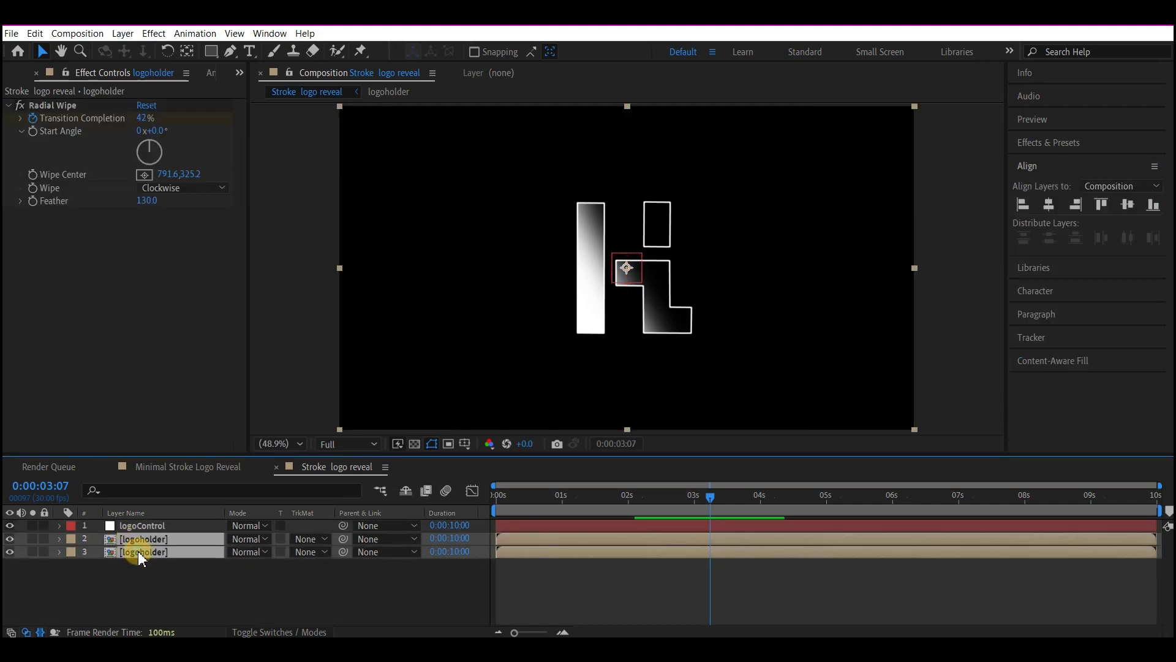
pyautogui.moveTo(343, 539); pyautogui.dragTo(130, 522)
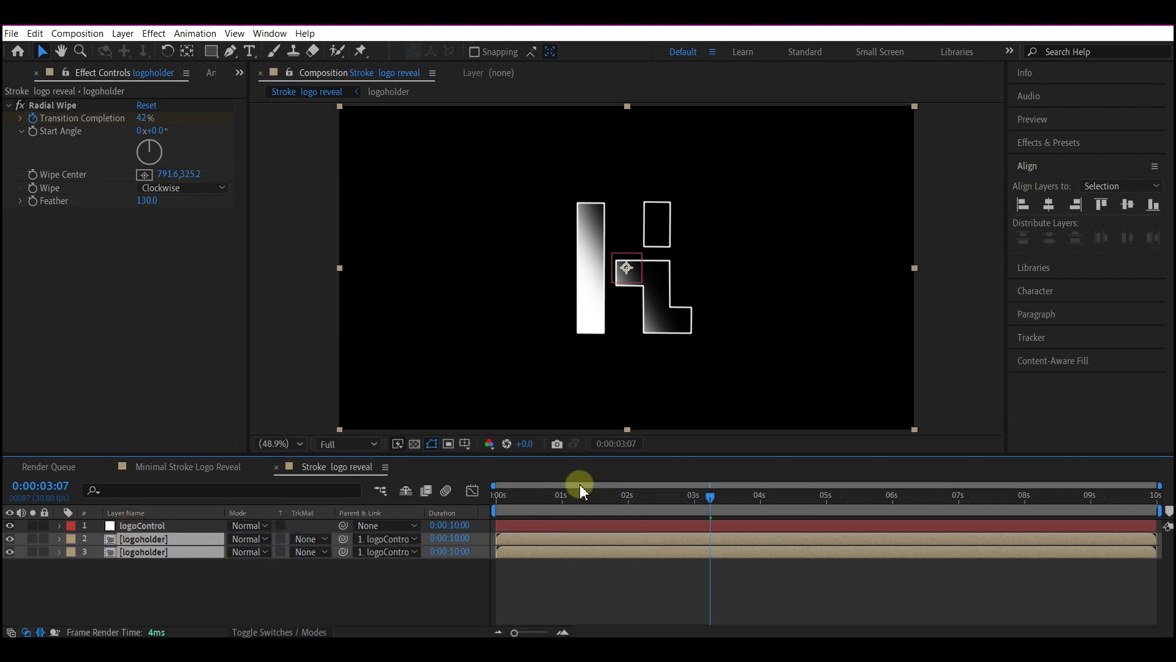
pyautogui.moveTo(561, 493); pyautogui.dragTo(592, 493)
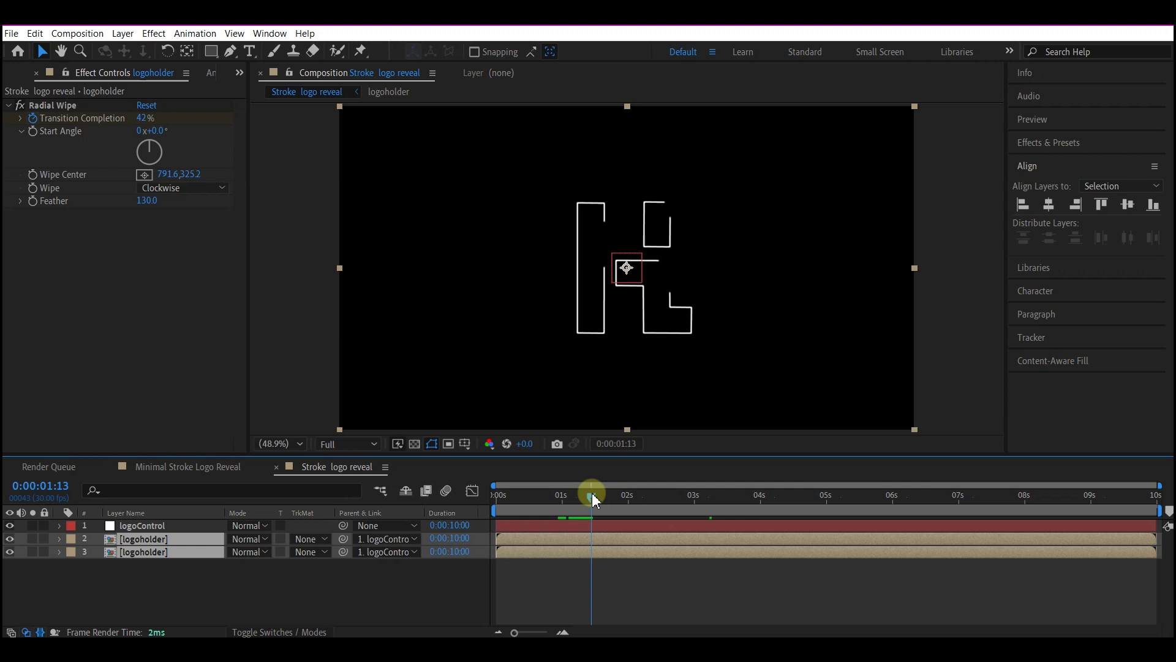
# Keyframe logoControl Scale at 100% at 1:13 and 60% at 4:11
pyautogui.click(139, 531)
pyautogui.press('s')
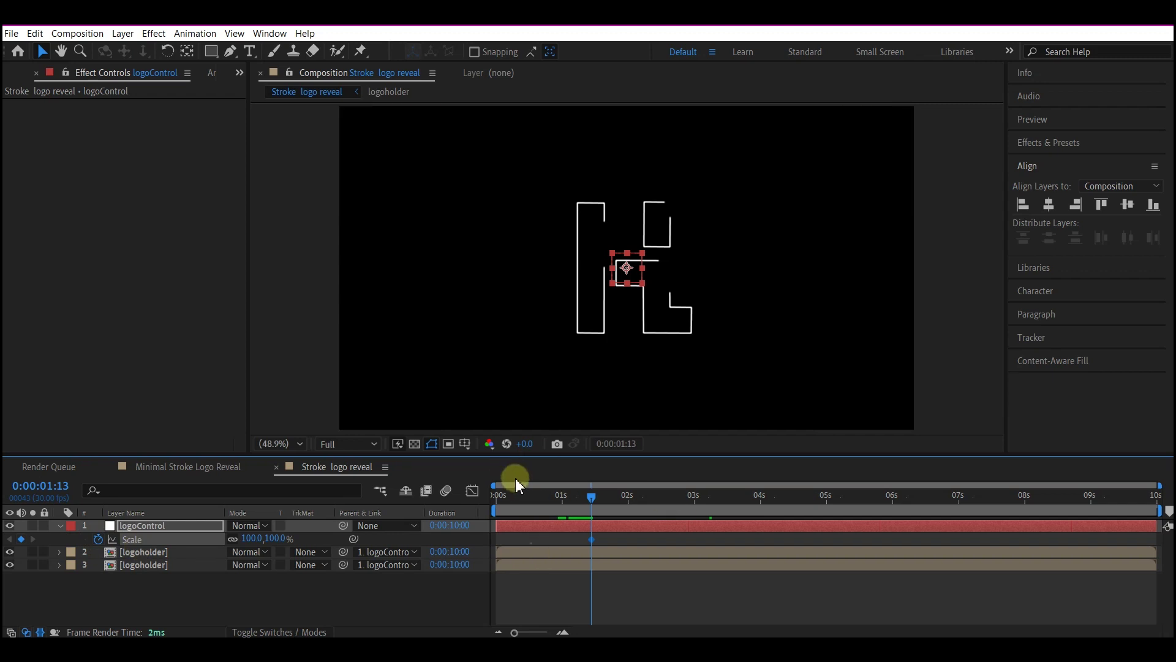
pyautogui.click(785, 494)
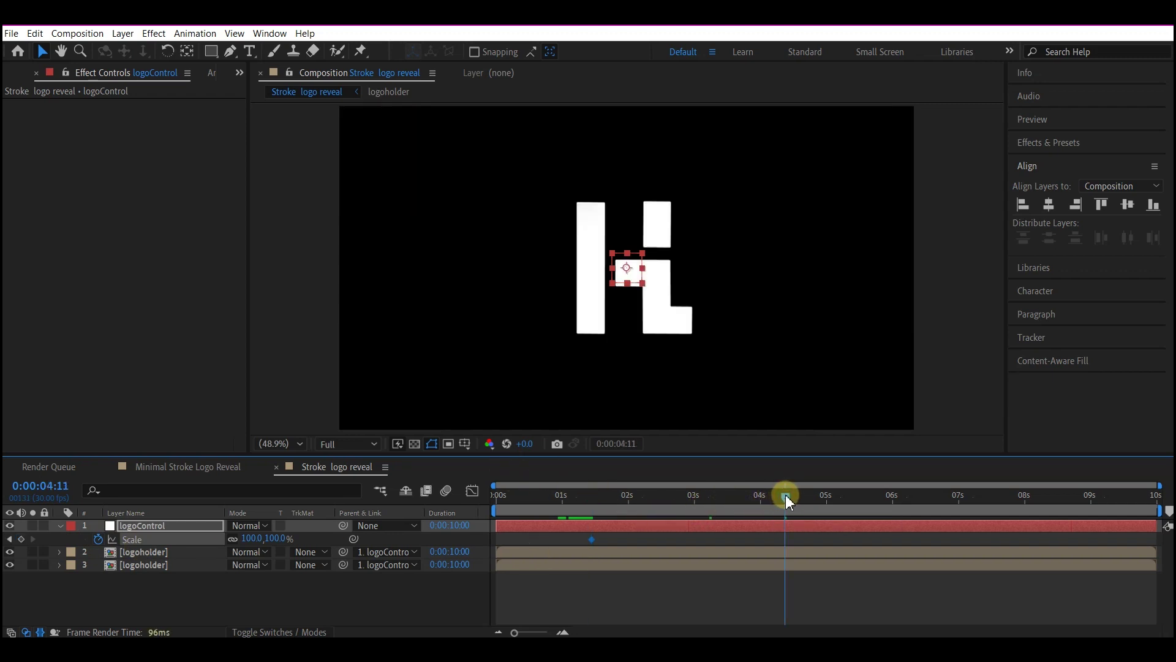
pyautogui.click(245, 538)
pyautogui.write('60')
pyautogui.press('Return')
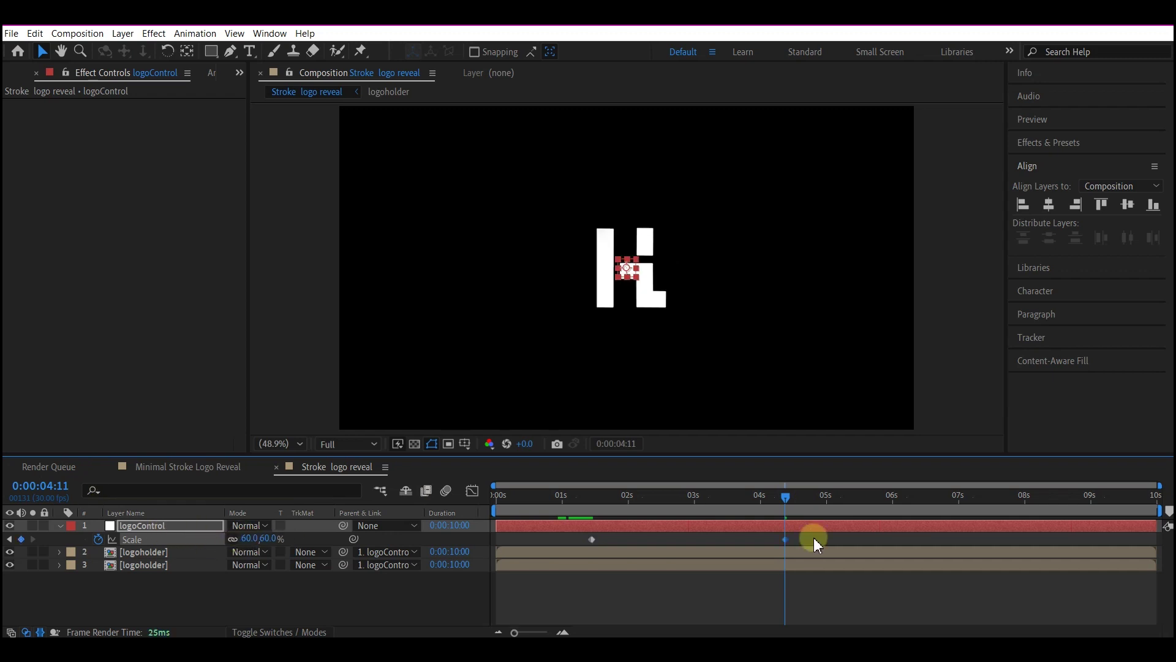
# Easy Ease both Scale keyframes and play back the animation
pyautogui.moveTo(814, 536)
pyautogui.mouseDown()
pyautogui.moveTo(529, 569)
pyautogui.moveTo(564, 570)
pyautogui.mouseUp()
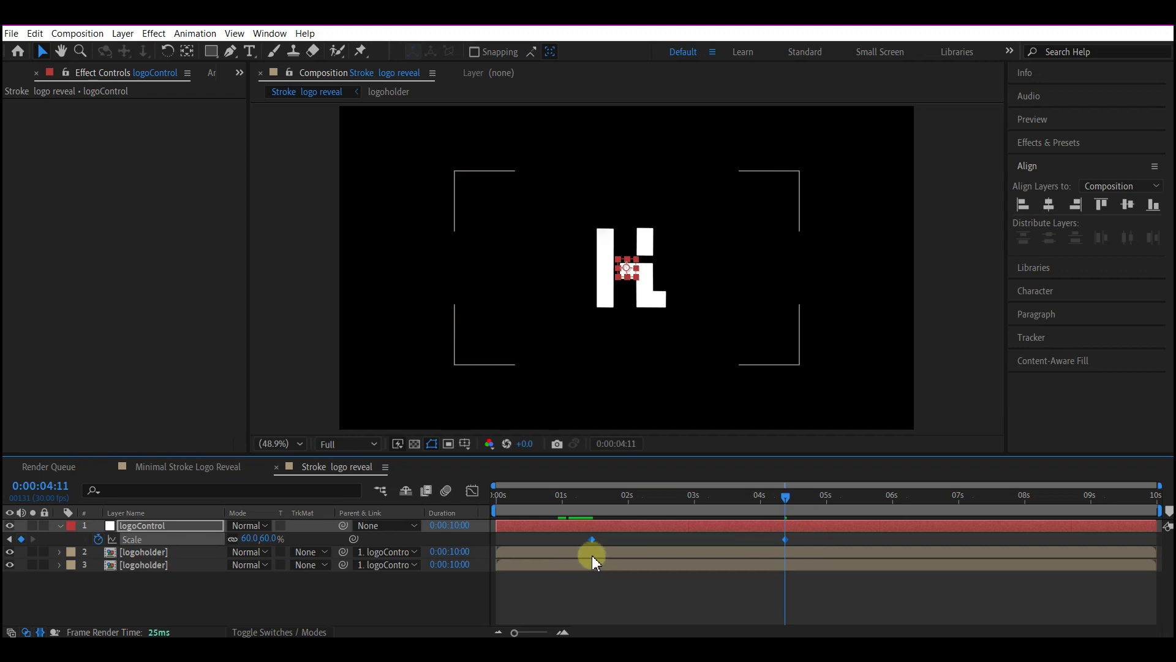
pyautogui.press('F9')
pyautogui.press('space')
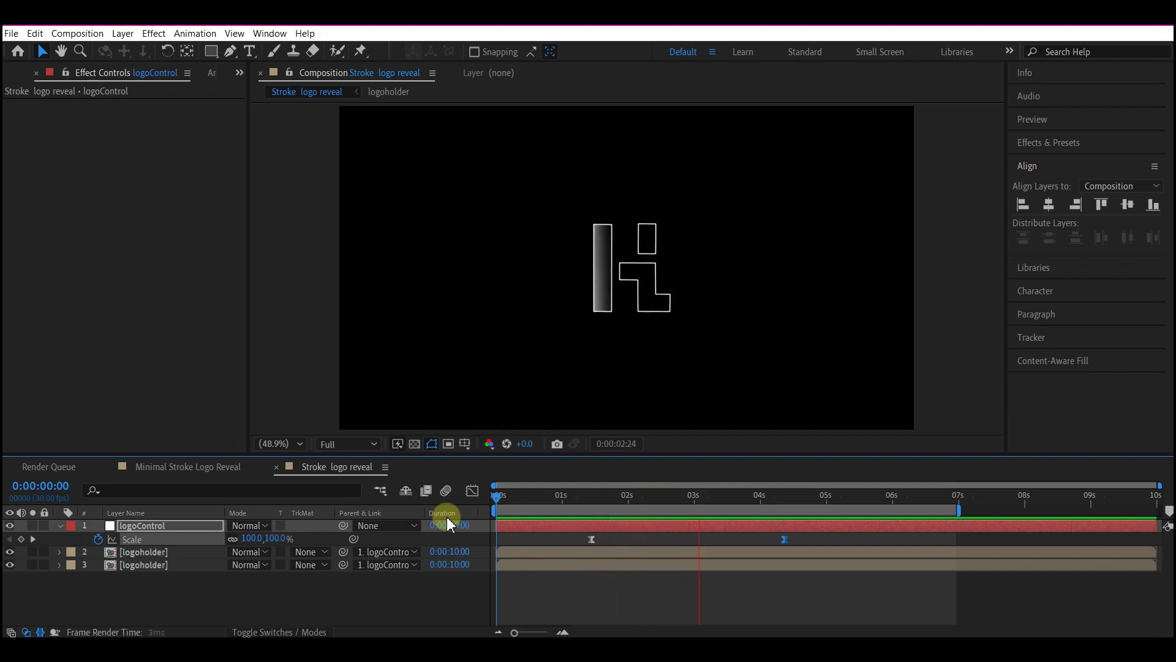
# Move logoControl's first Scale keyframe later and the second slightly earlier, then return to frame 0
pyautogui.press('space')
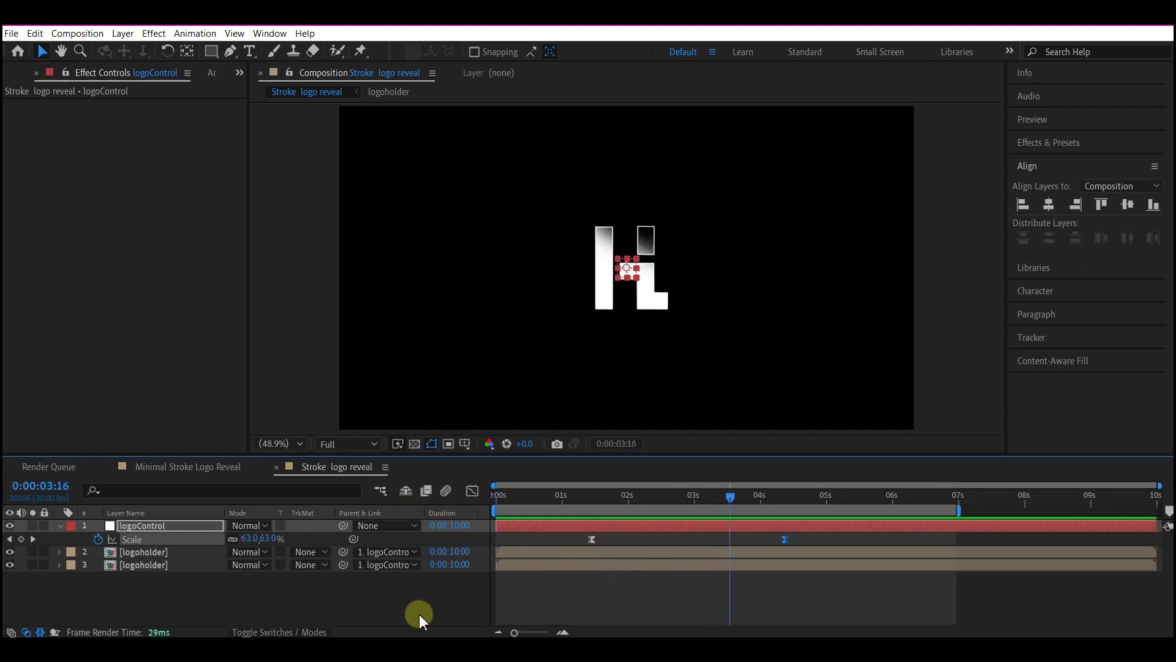
pyautogui.moveTo(592, 541); pyautogui.dragTo(647, 540)
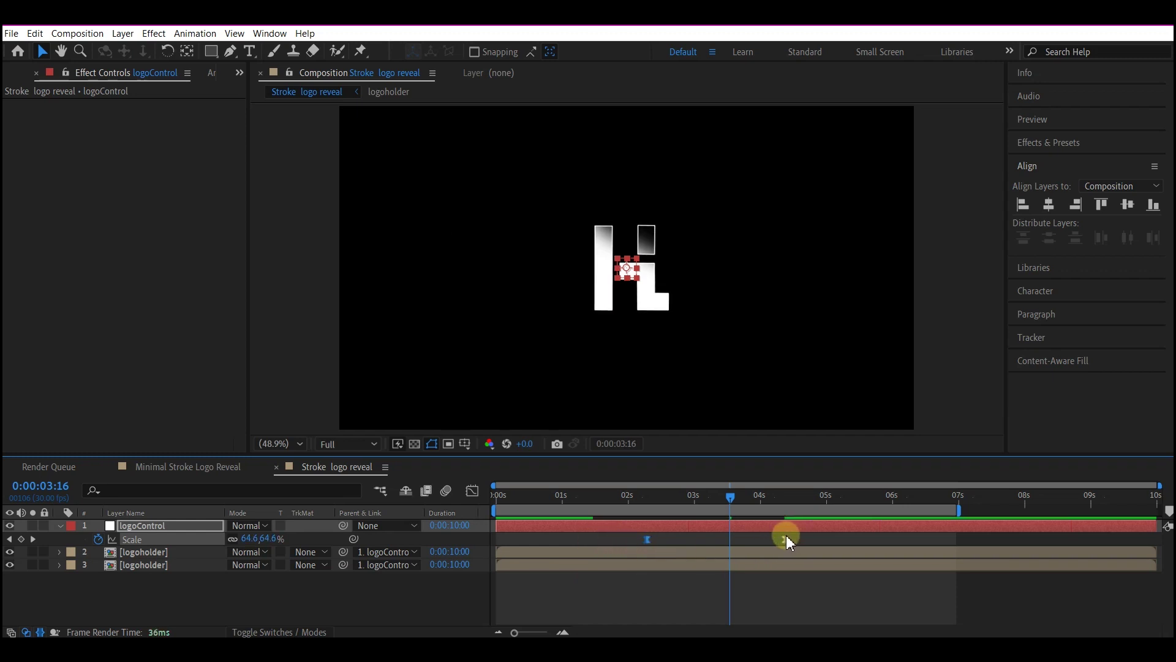
pyautogui.moveTo(785, 540); pyautogui.dragTo(772, 541)
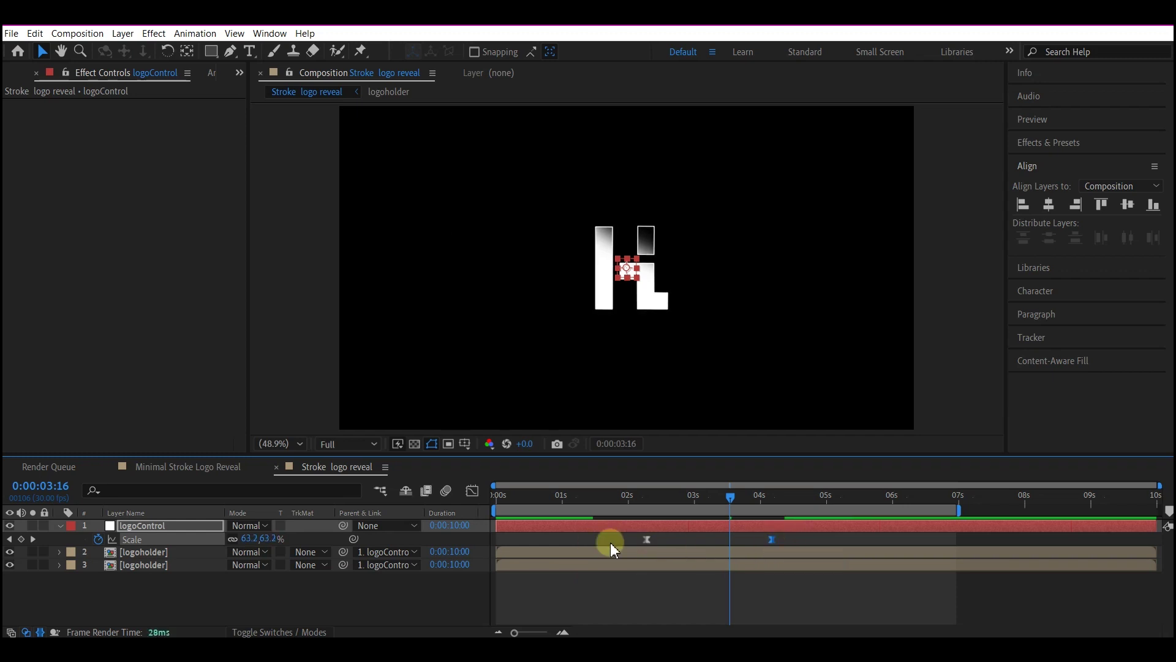
pyautogui.moveTo(598, 499); pyautogui.dragTo(496, 517)
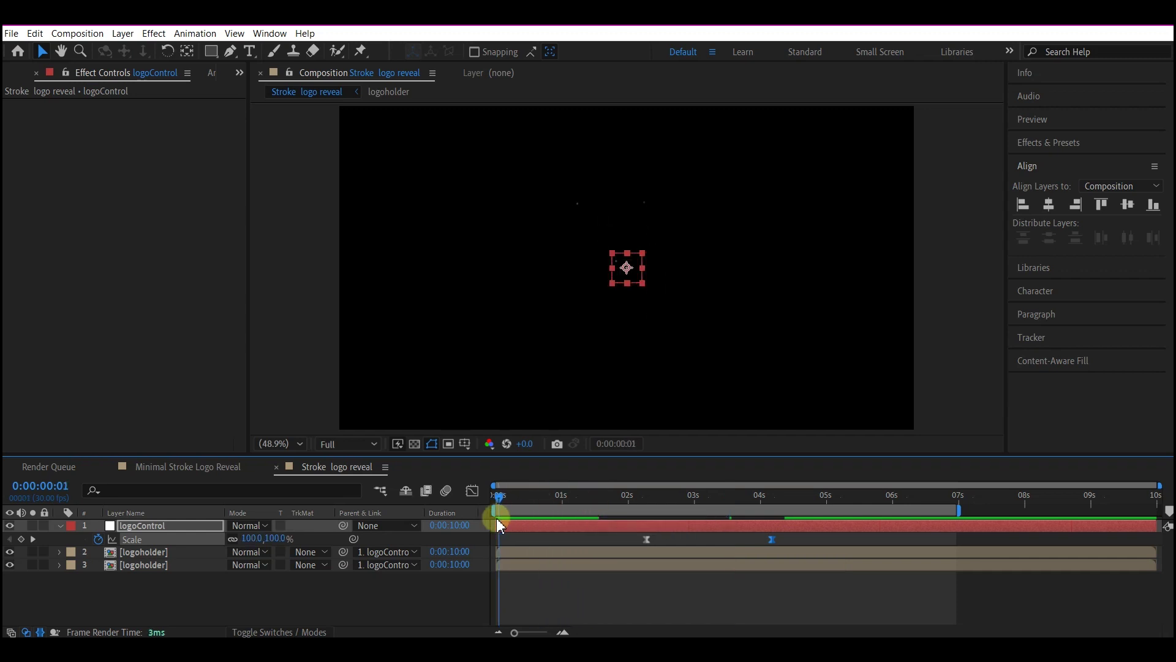